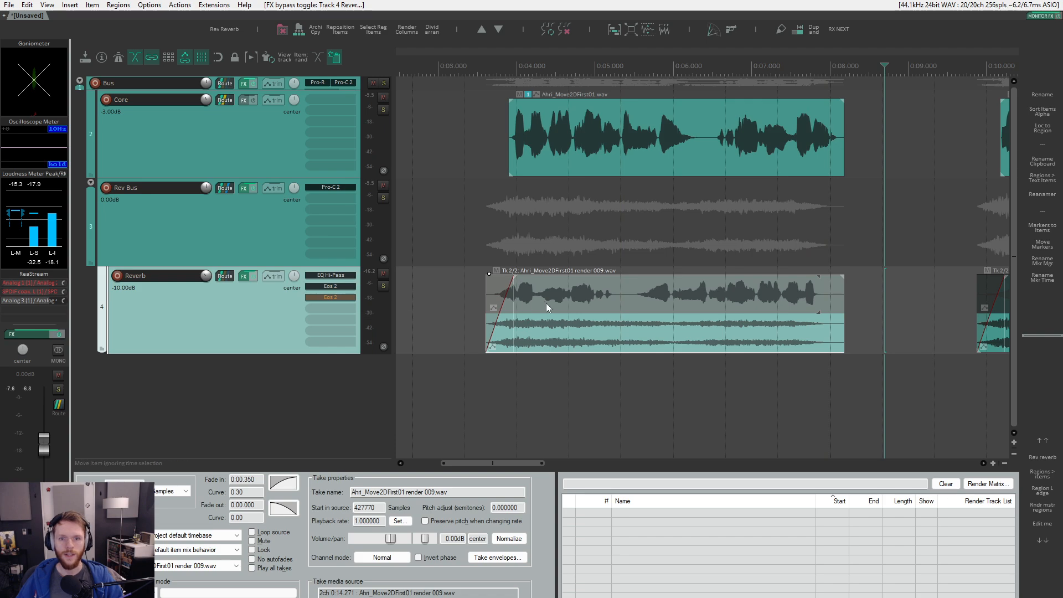
- Delete the four rendered reverb items on the Reverb track
scroll(507, 306, "down", 5)
left_click_drag(493, 312, 880, 327)
scroll(880, 328, "down", 3)
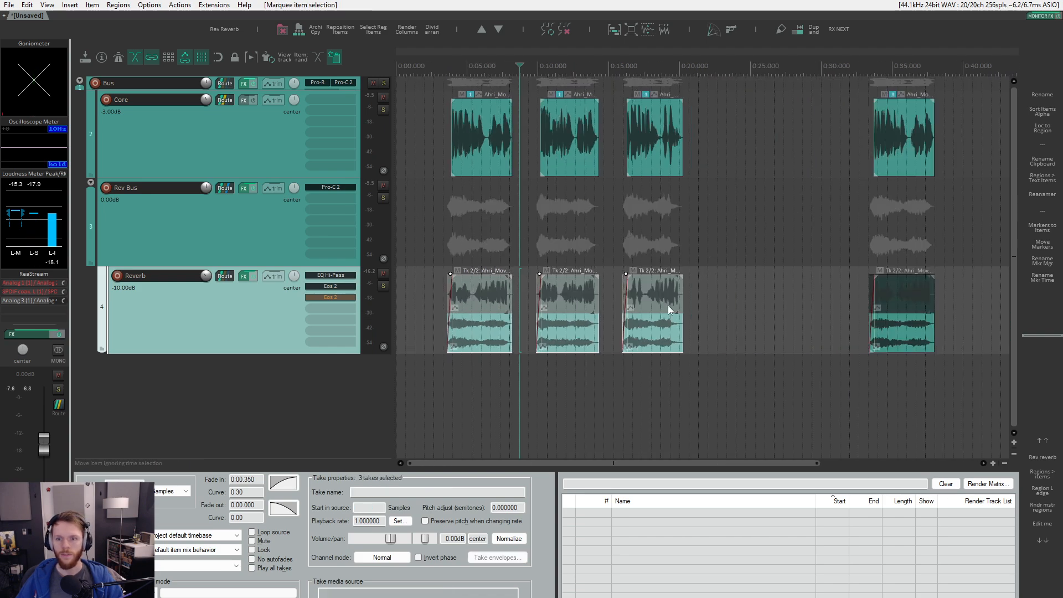
left_click_drag(438, 298, 901, 335)
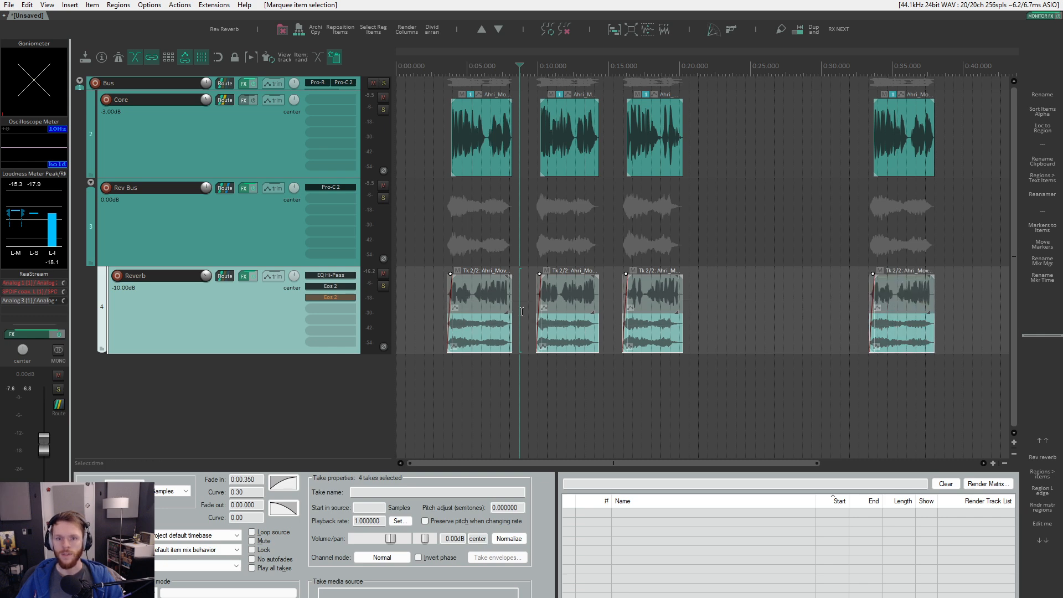
key("Delete")
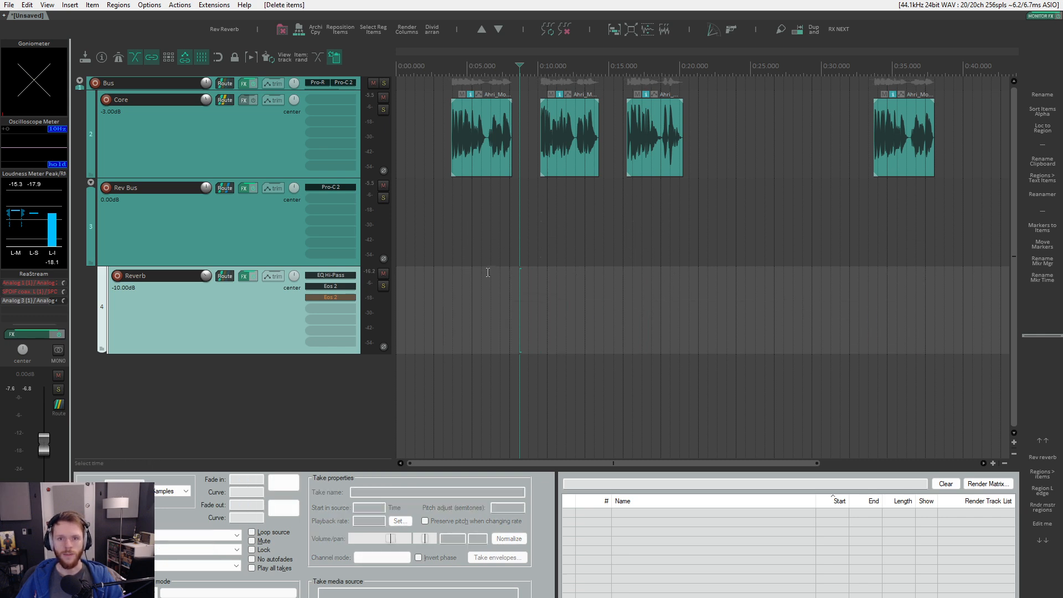
- Select the first item on the Core track and place the edit cursor at its start
scroll(508, 201, "up", 6)
left_click(533, 164)
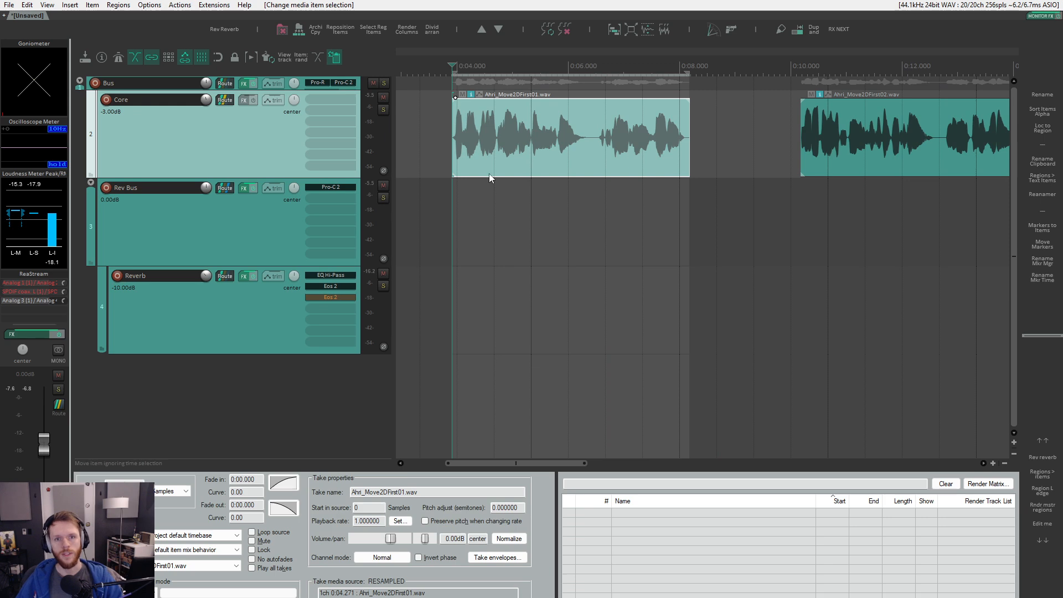
key("Escape")
left_click(432, 136)
key("ctrl+Right")
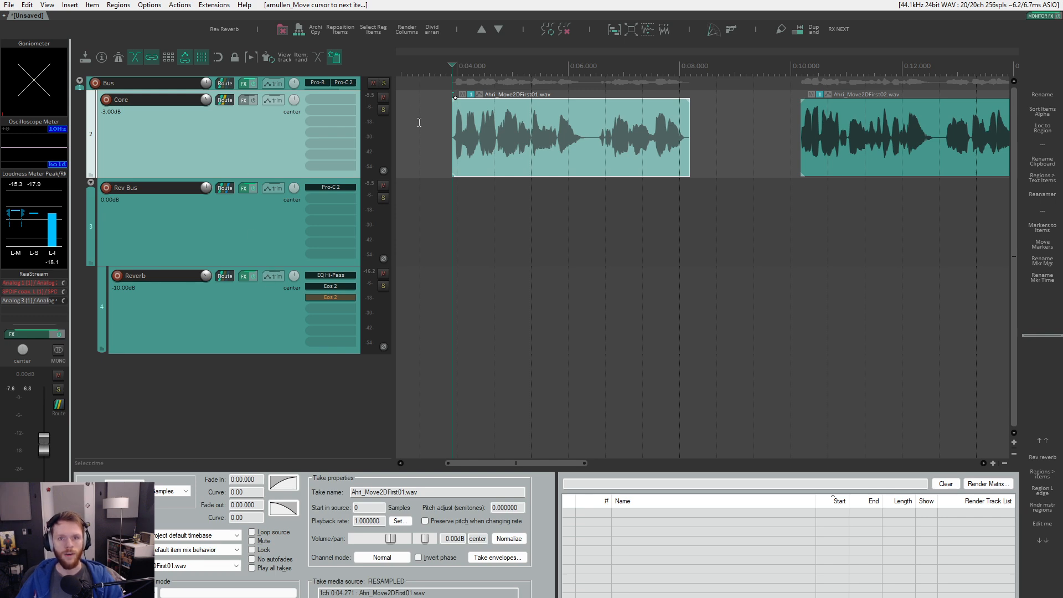
- Copy the first three Ahri_Move2DFirst items from the Core track and paste them onto the Reverb track at the same positions
left_click_drag(428, 126, 873, 163)
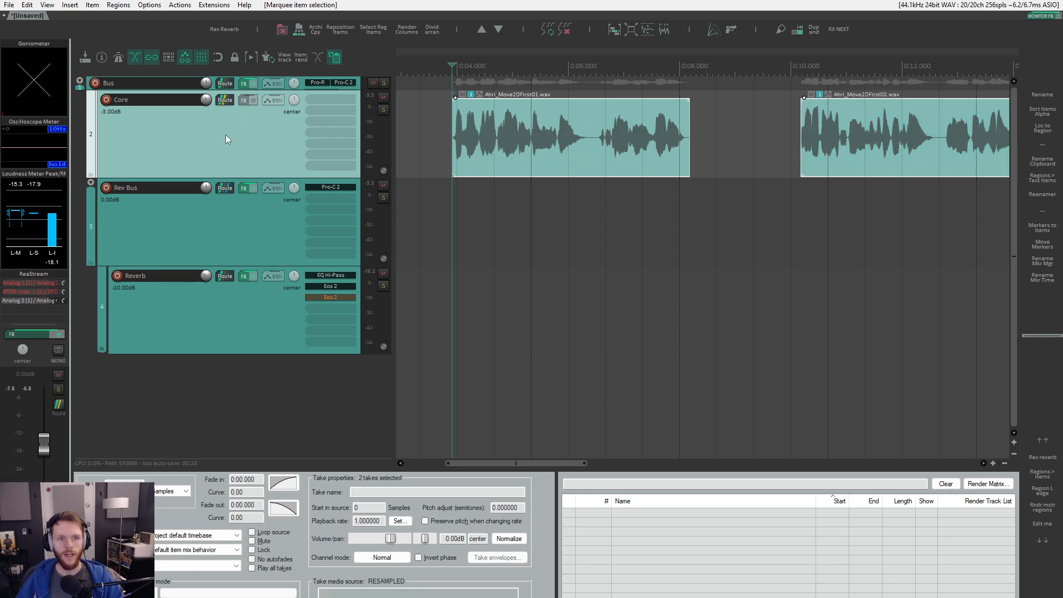
left_click(225, 325)
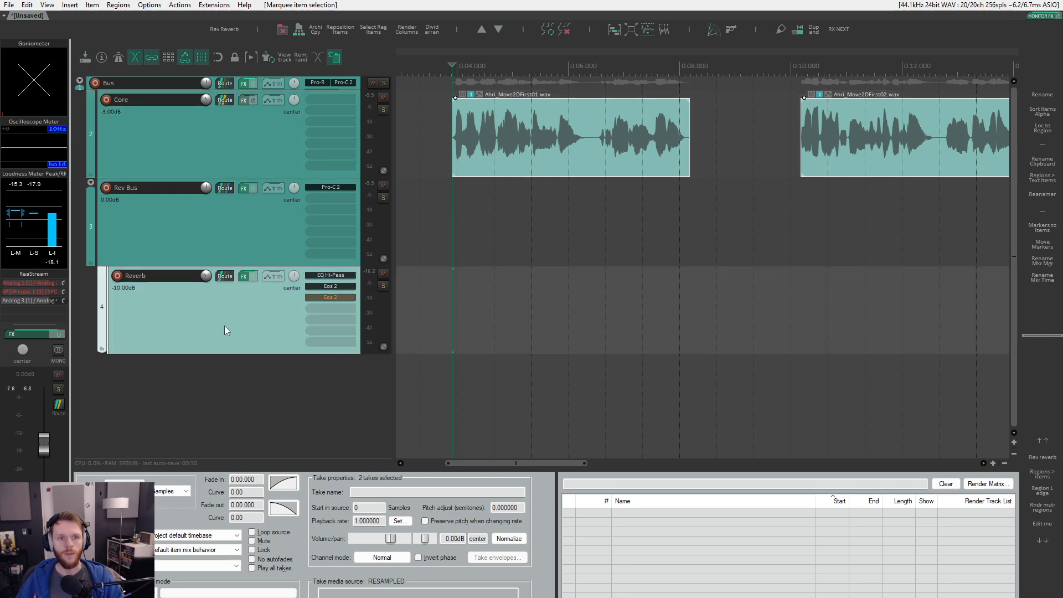
scroll(424, 130, "down", 4)
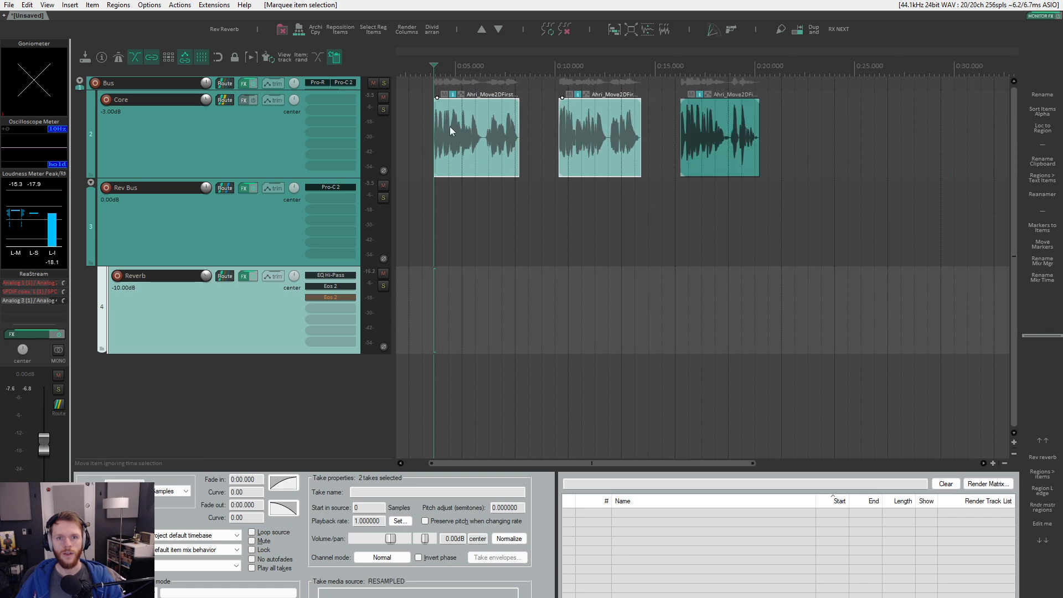
left_click_drag(450, 126, 803, 172)
key("t")
key("ctrl+c")
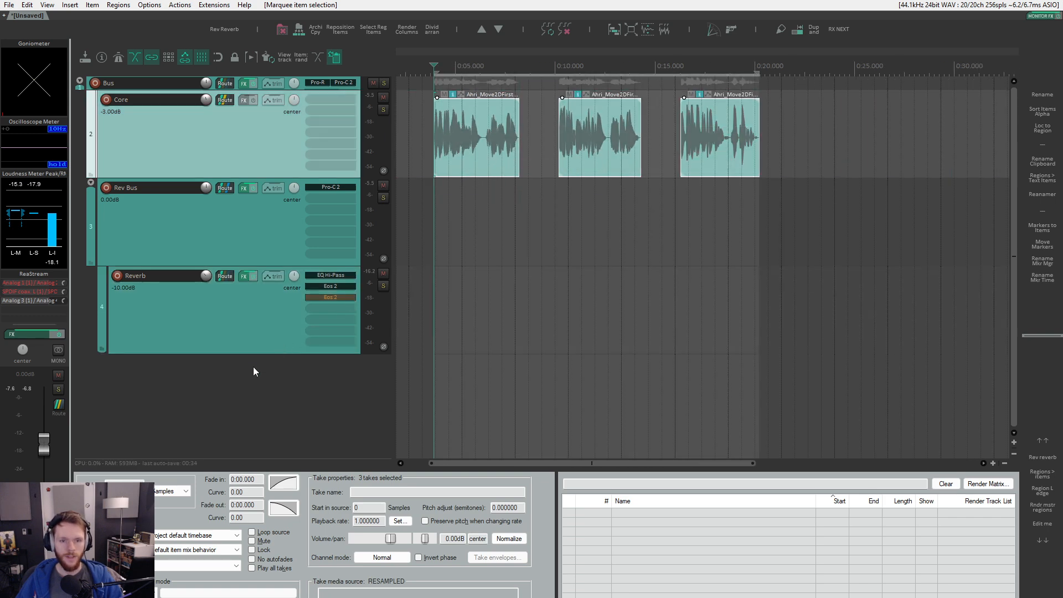
left_click(318, 328)
key("ctrl+v")
scroll(408, 307, "up", 4)
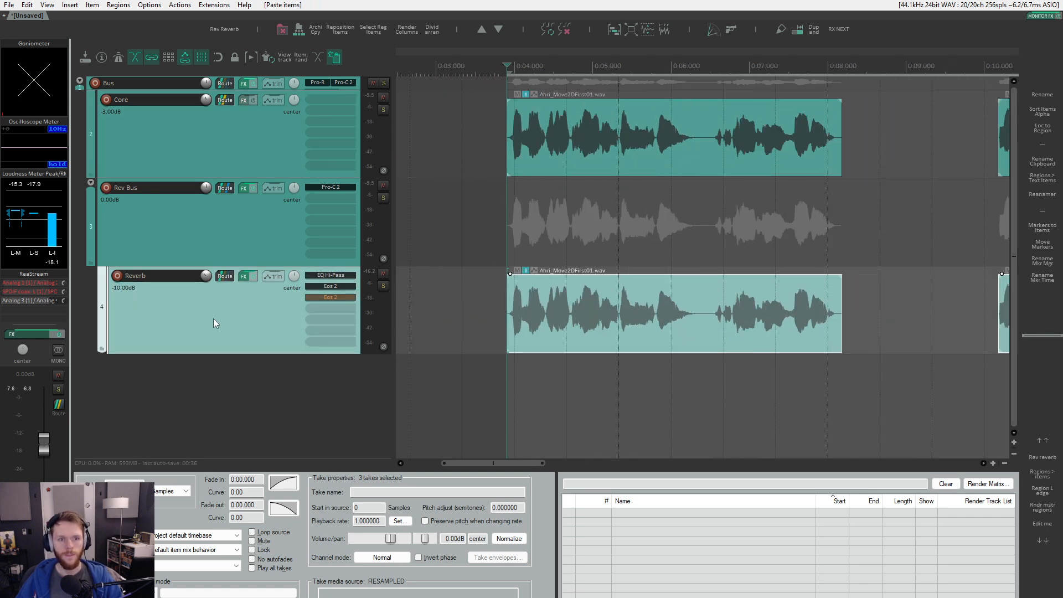
- Review the Rev Bus, Core and Bus tracks, inspecting the Pro-R and Pro-C 2 plug-ins in the Bus effects chain
left_click(223, 222)
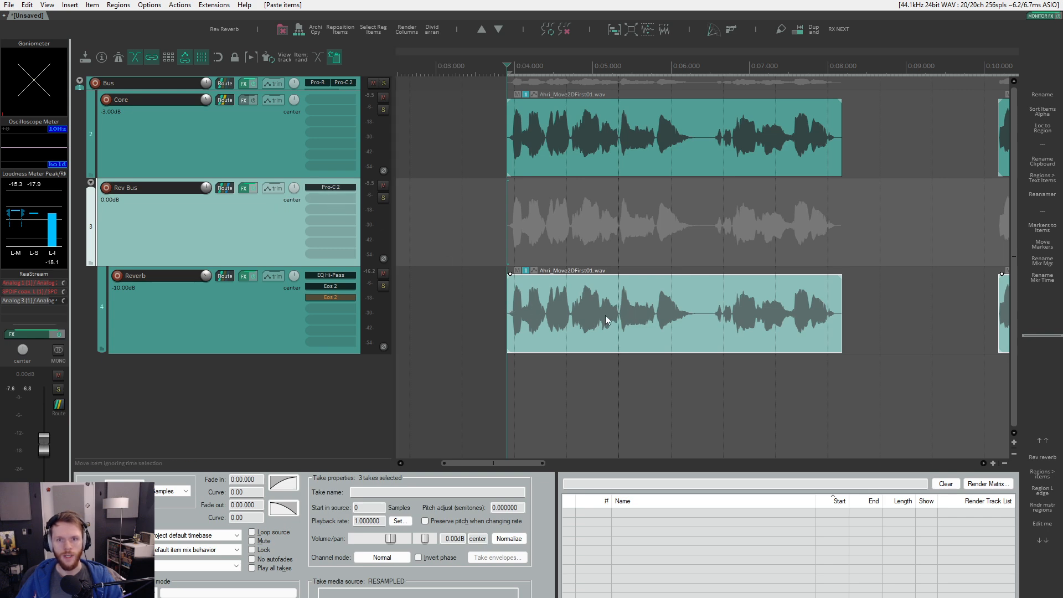
left_click(194, 136)
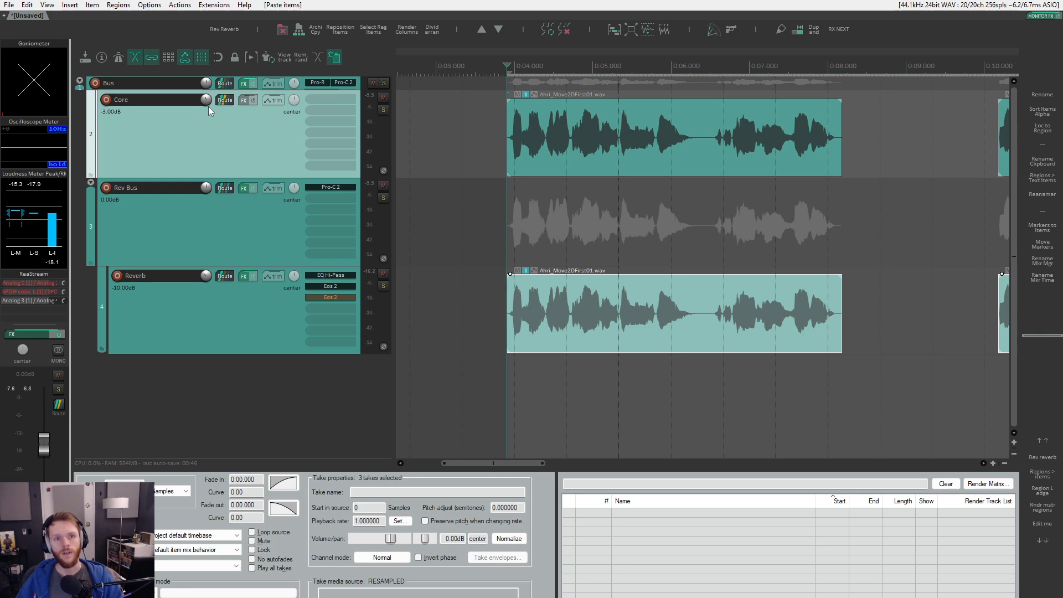
left_click(303, 85)
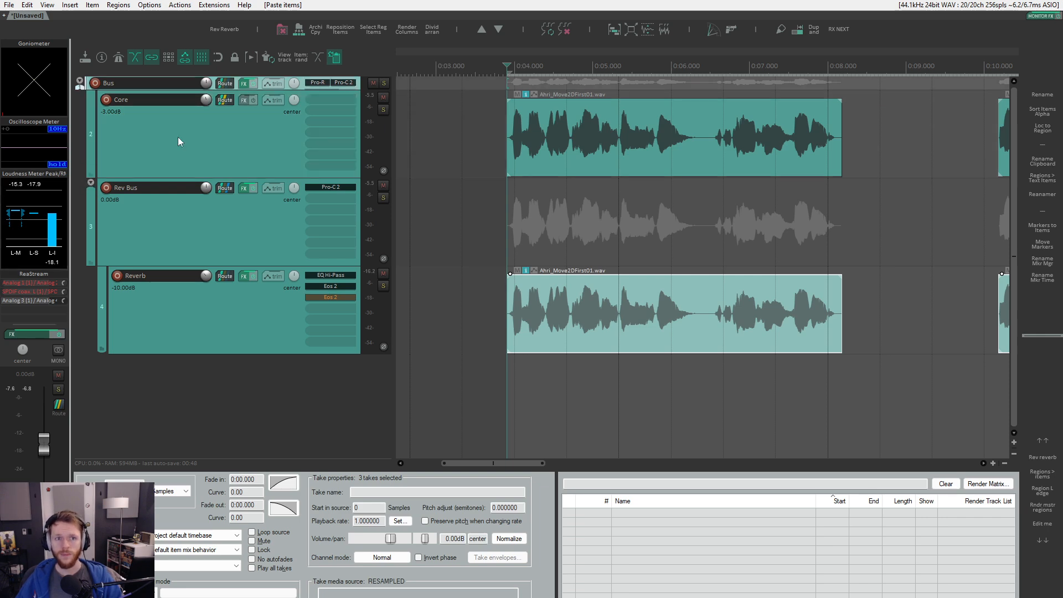
left_click(244, 84)
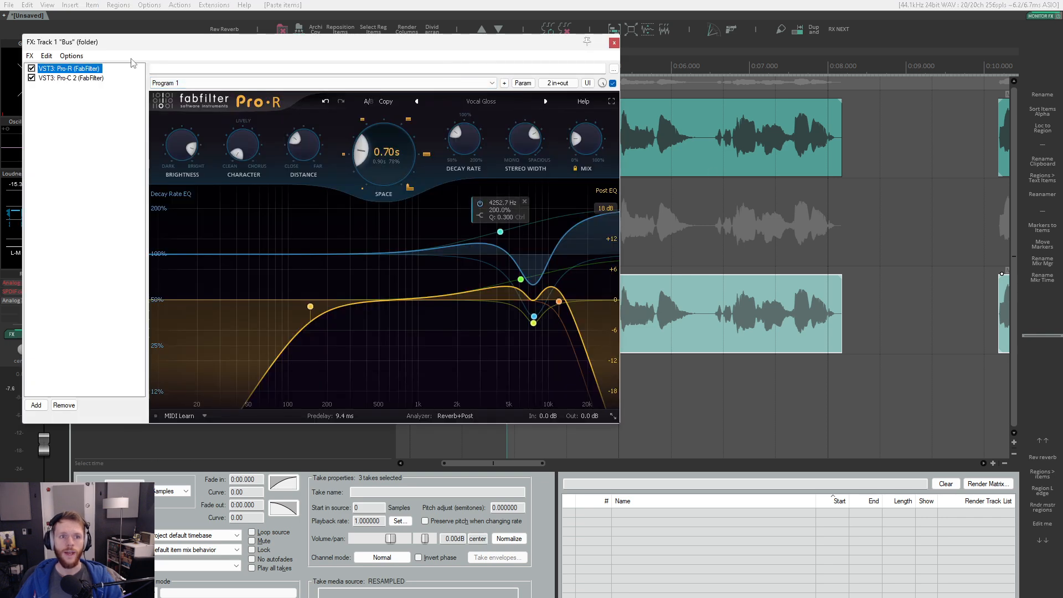
left_click(66, 78)
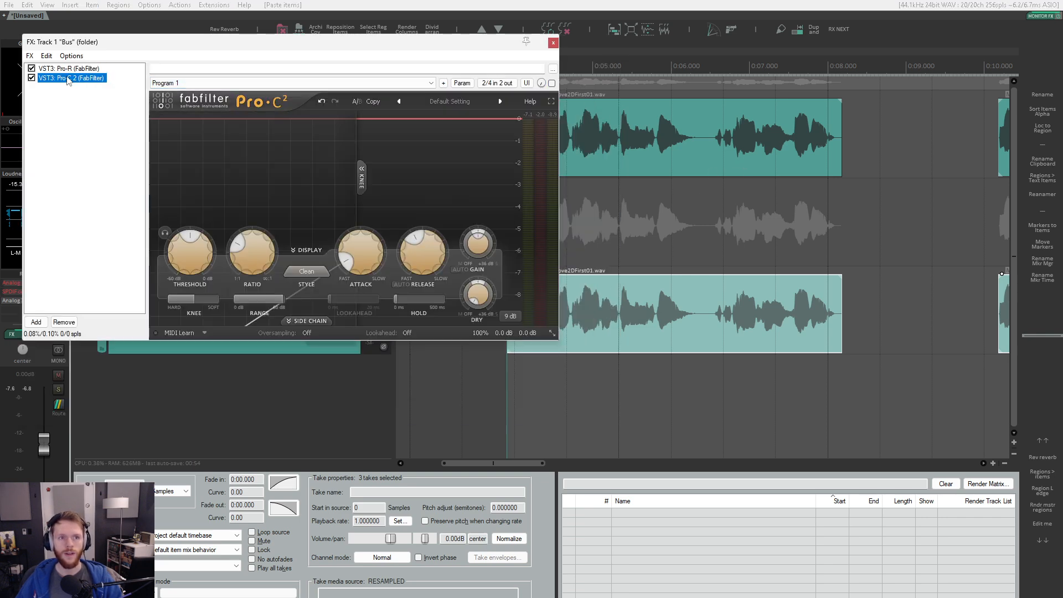
left_click(77, 145)
key("Escape")
- Move the edit cursor to the first item on the Reverb track, selecting it, and remove the time selection
left_click(490, 299)
key("ctrl+Right")
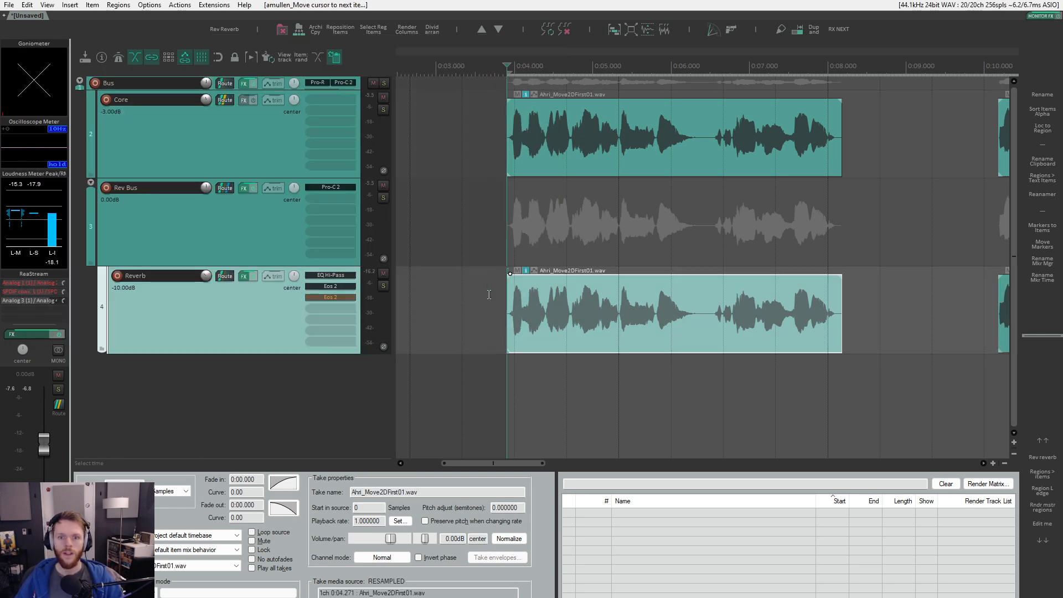
scroll(489, 294, "down", 5)
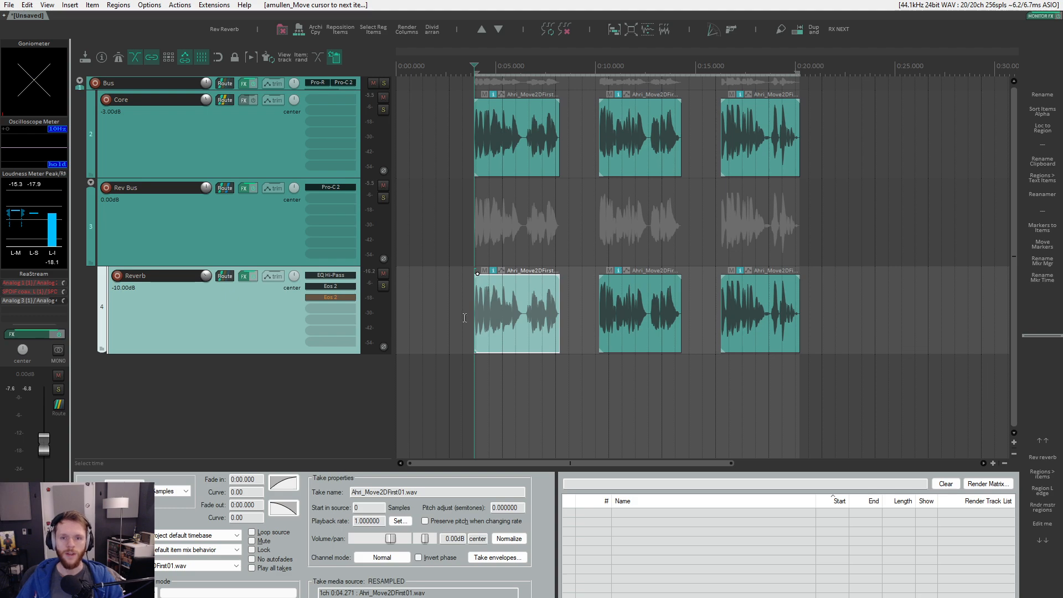
scroll(489, 295, "up", 5)
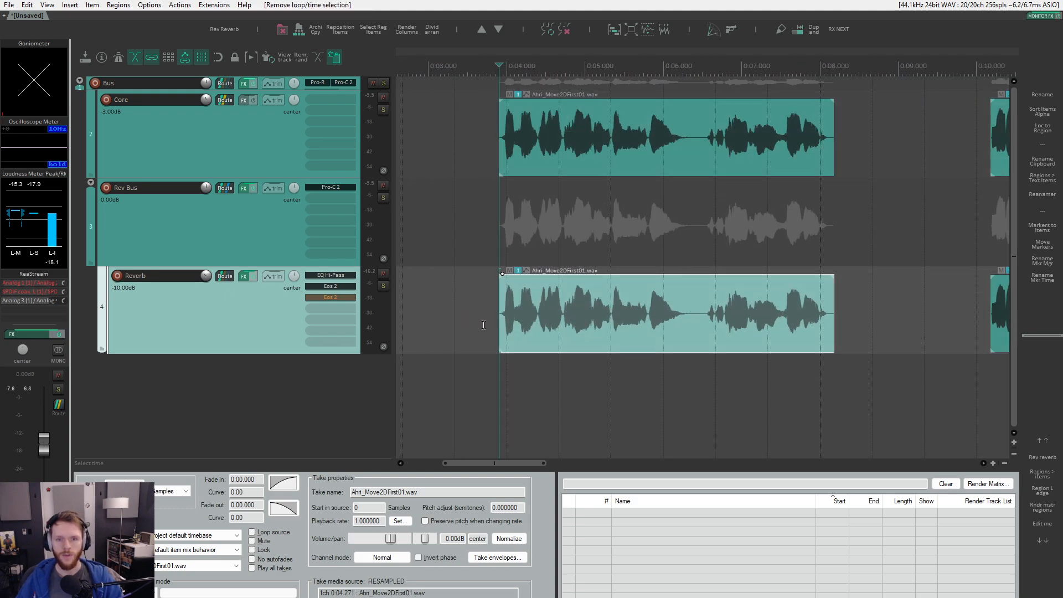
scroll(653, 326, "down", 3)
- Open the custom action "Print reverse reverb from track fx" from the action list for editing
key("shift+slash")
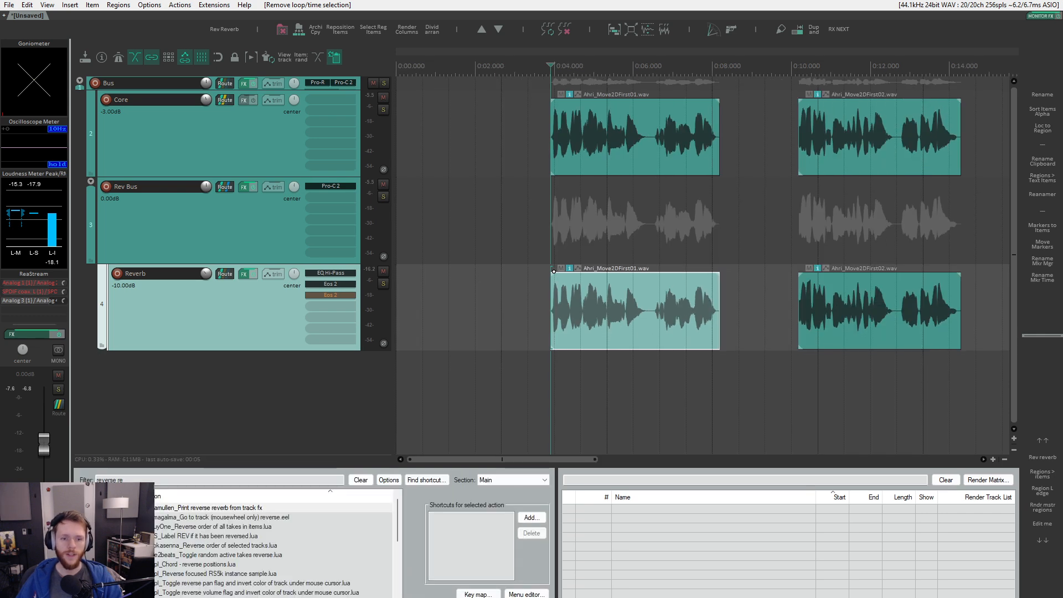
left_click(279, 509)
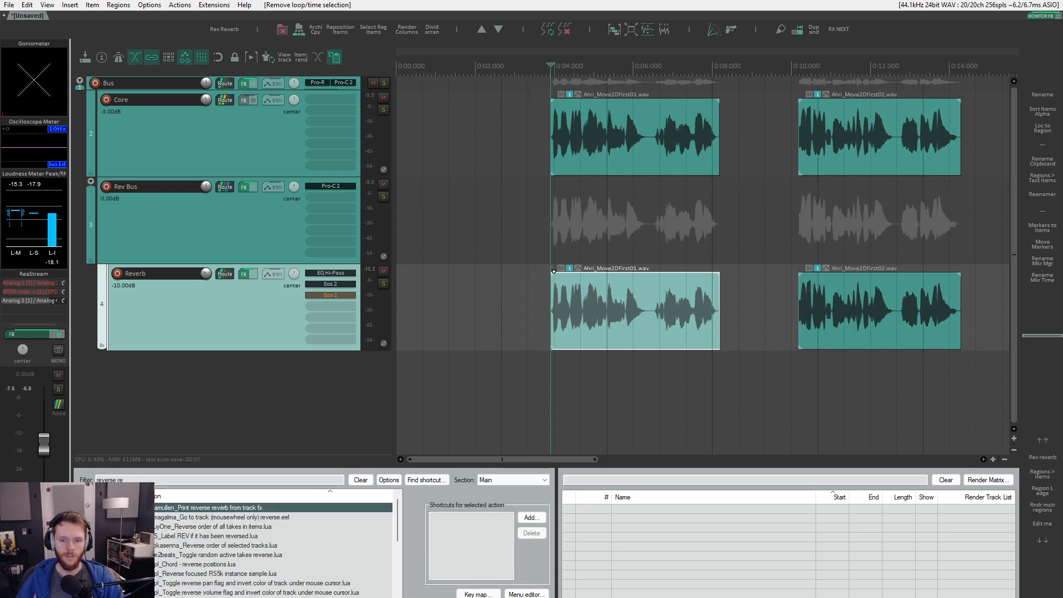
left_click(480, 597)
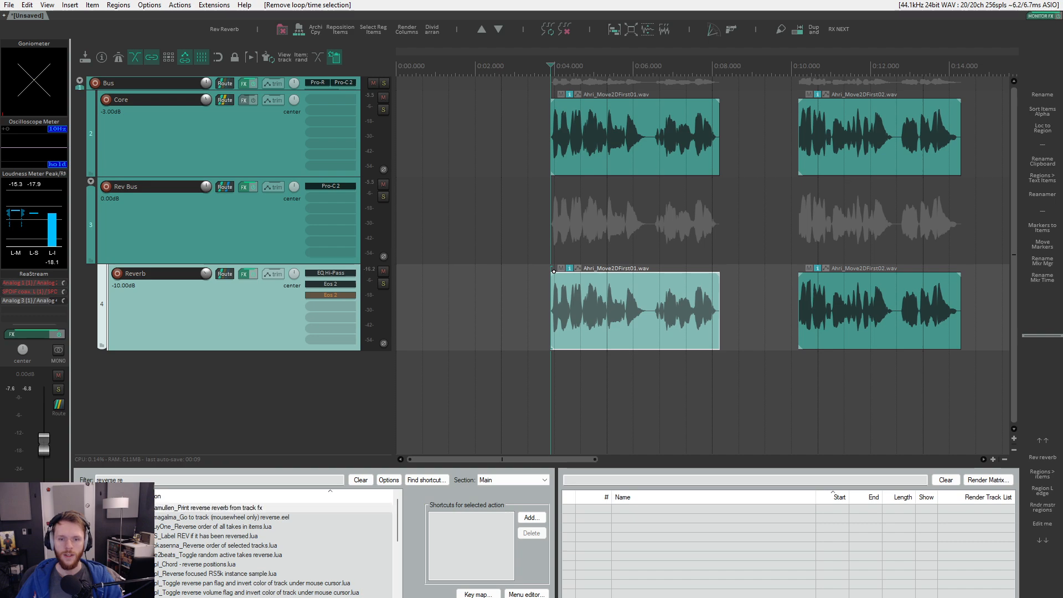
left_click_drag(654, 360, 652, 383)
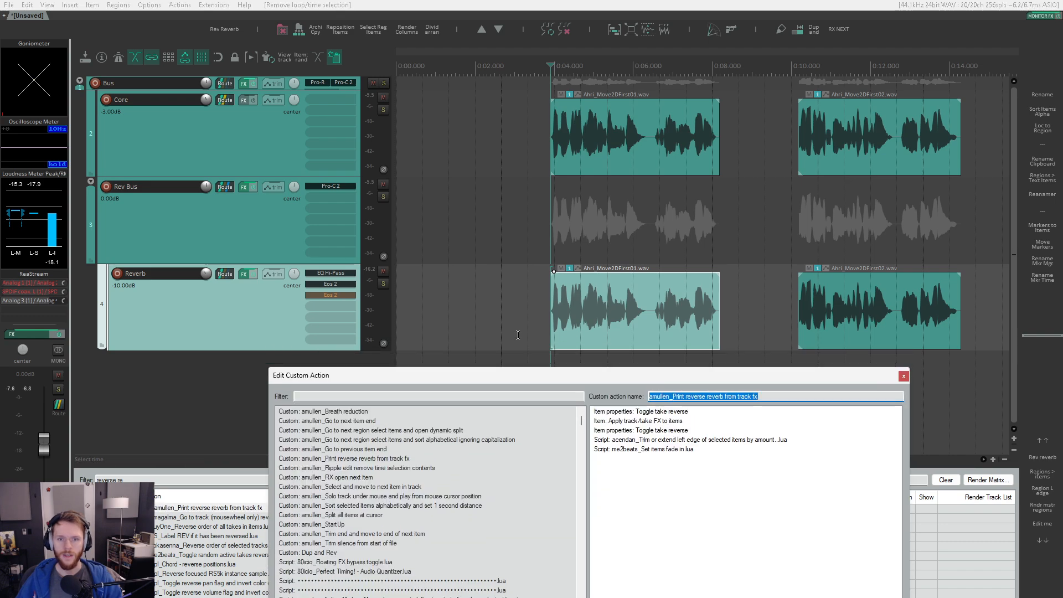
- Select all the items on the Reverb track
scroll(485, 327, "down", 5)
double_click(227, 332)
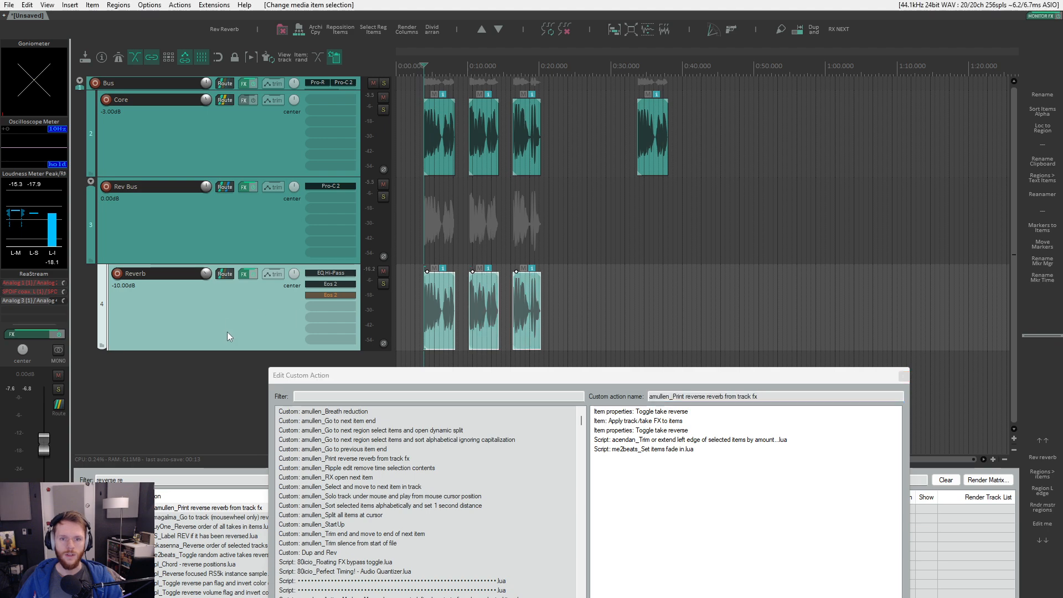
scroll(410, 296, "up", 5)
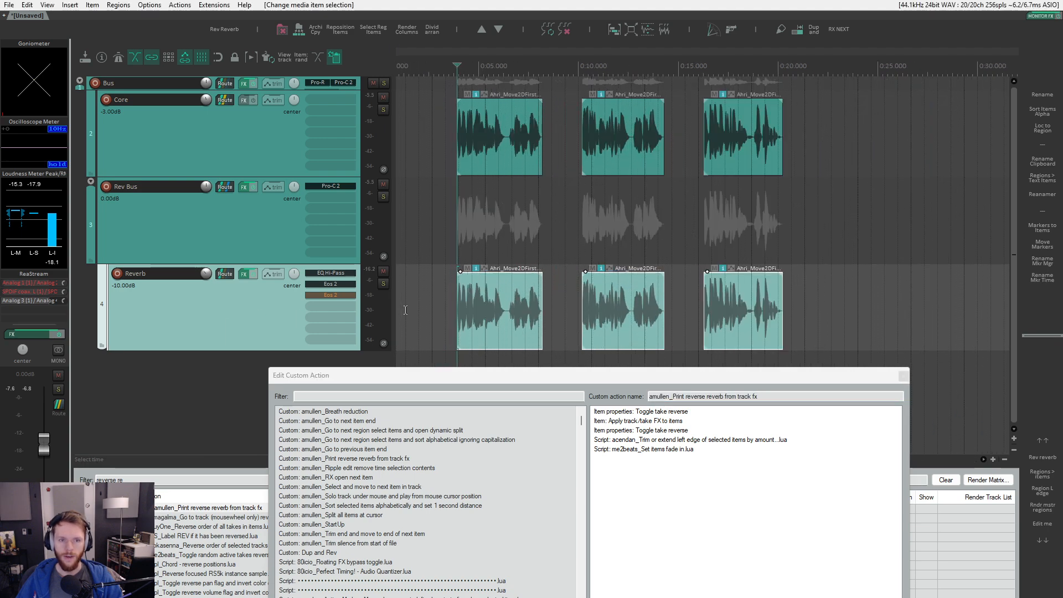
scroll(406, 310, "up", 2)
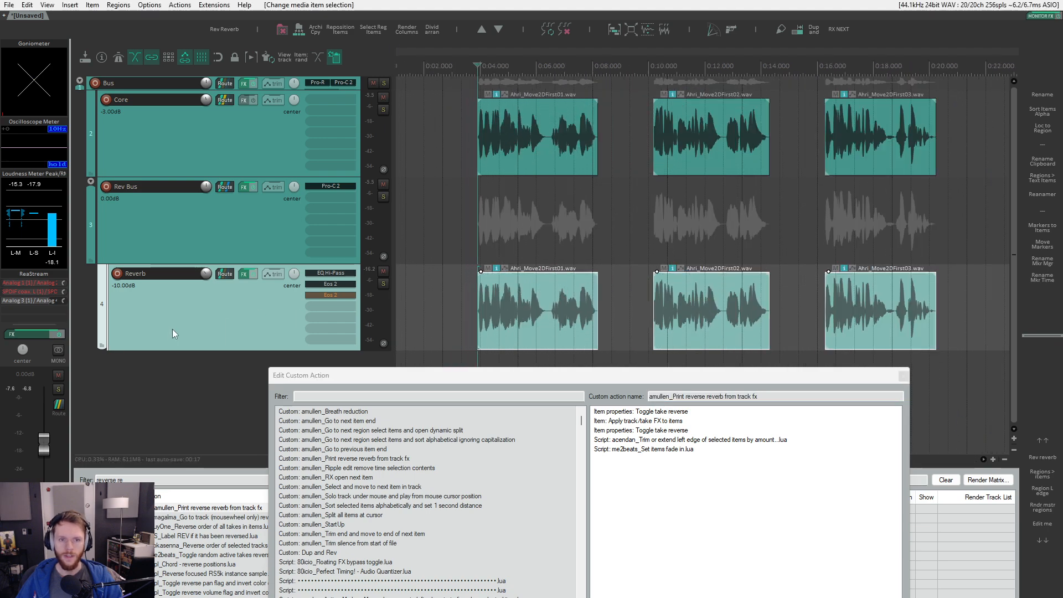
- Inspect the settings of the EQ Hi-Pass and first Eos 2 plug-ins on the Reverb track
left_click(340, 274)
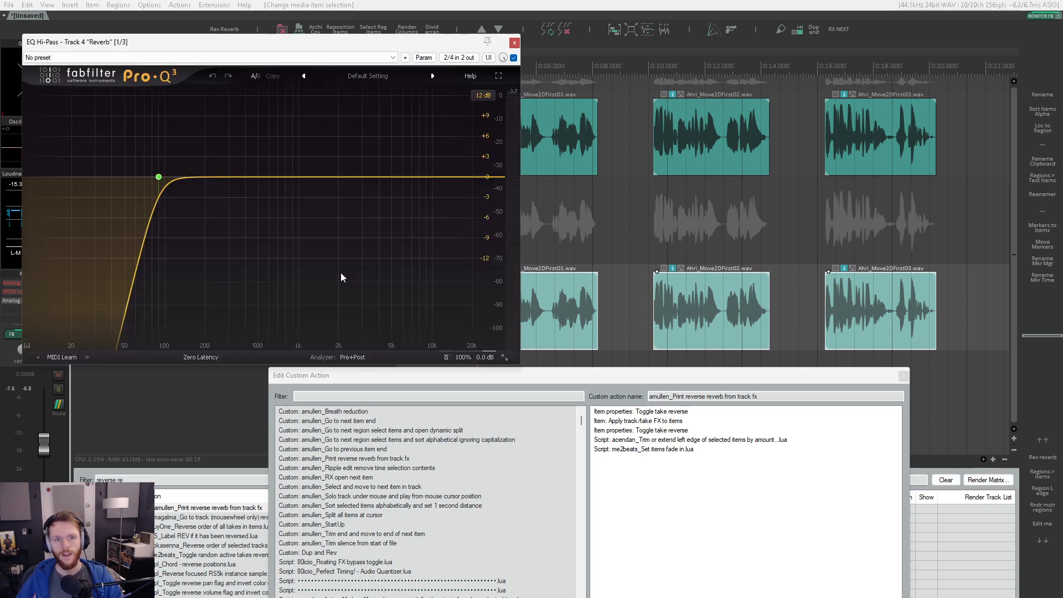
left_click(515, 42)
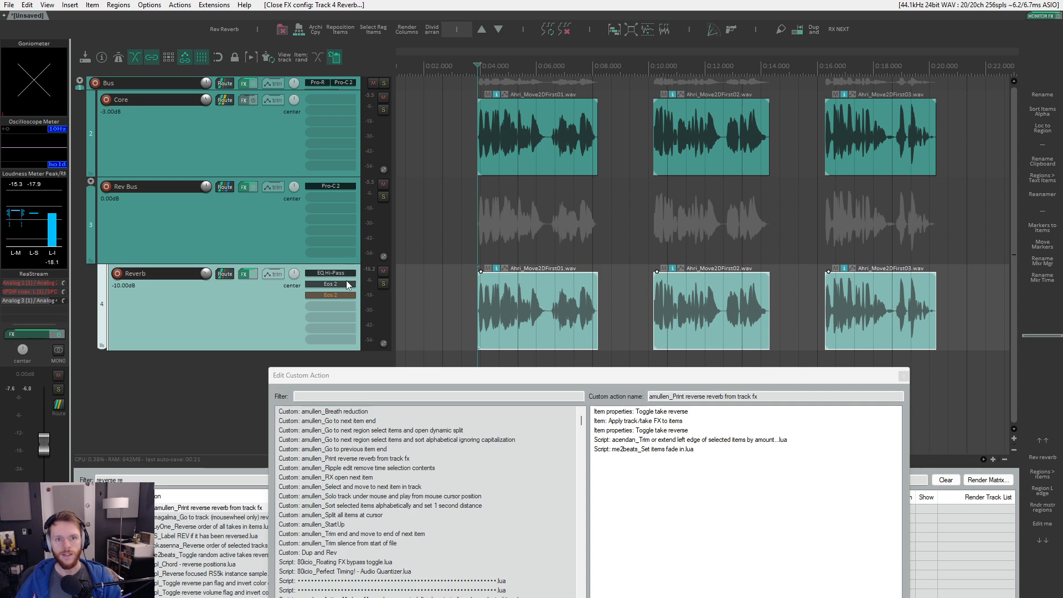
left_click(347, 282)
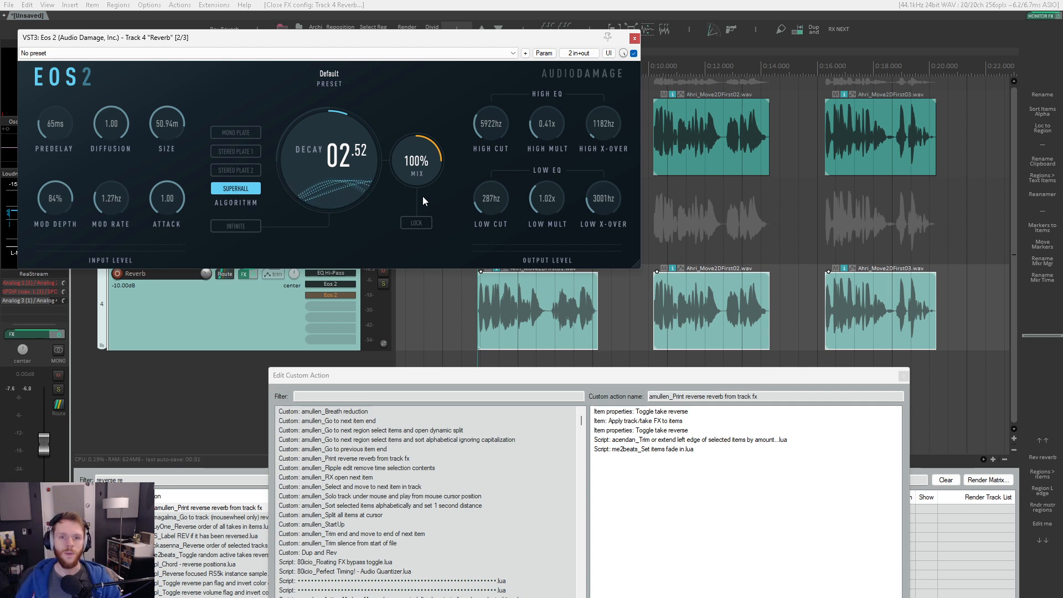
left_click(636, 39)
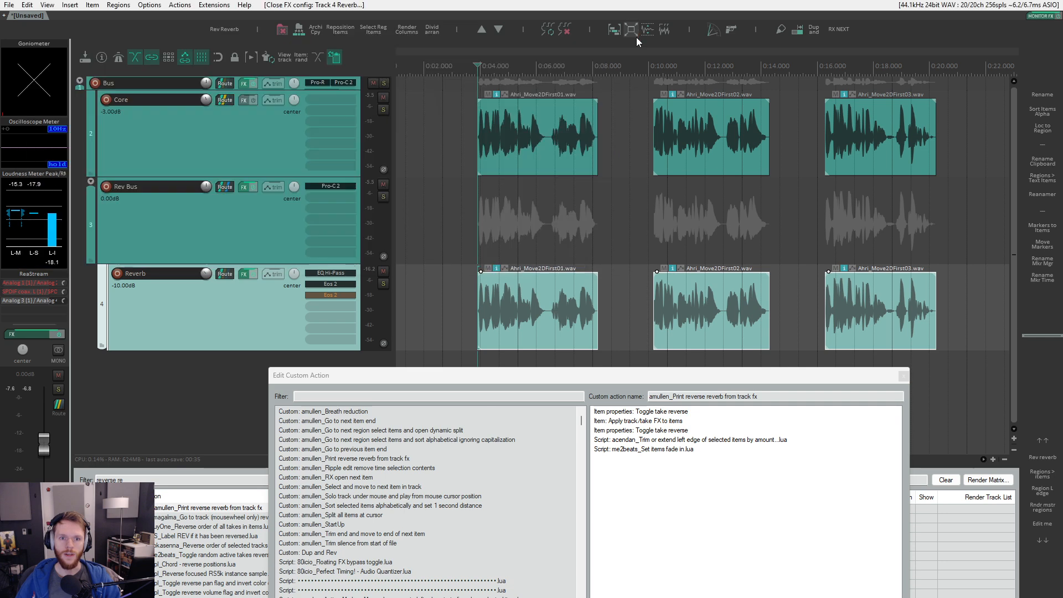
- Review each action in the custom action's sequence, from the first take reverse to the fade-in script
left_click(650, 413)
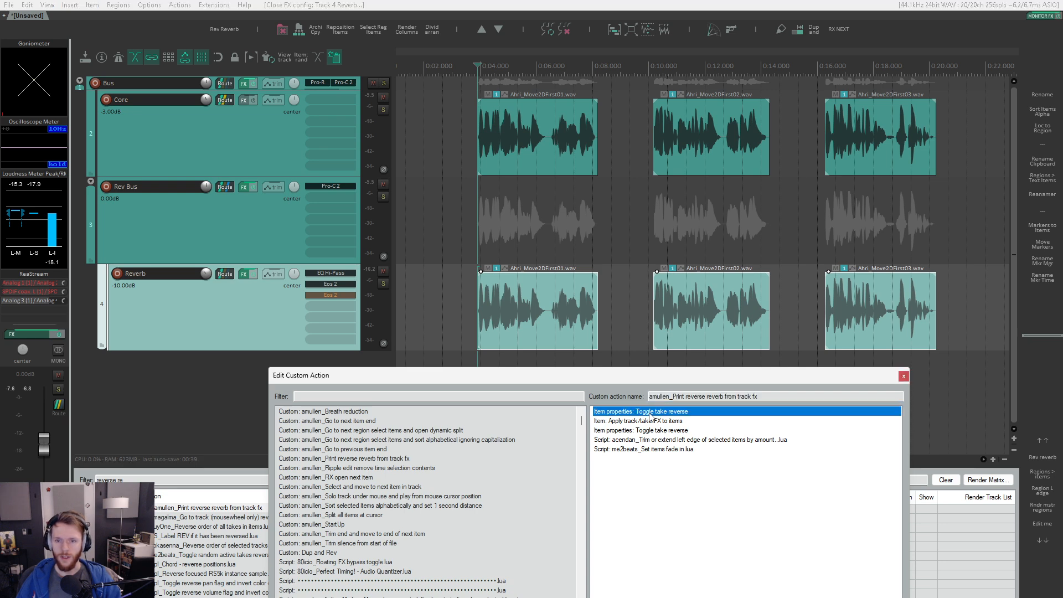
left_click(628, 420)
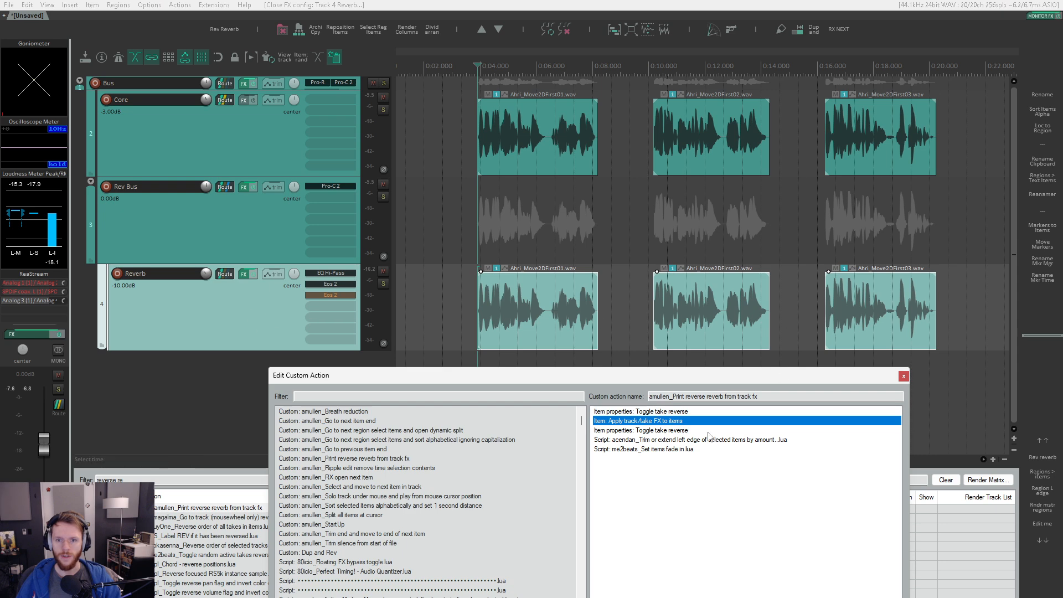
left_click(678, 431)
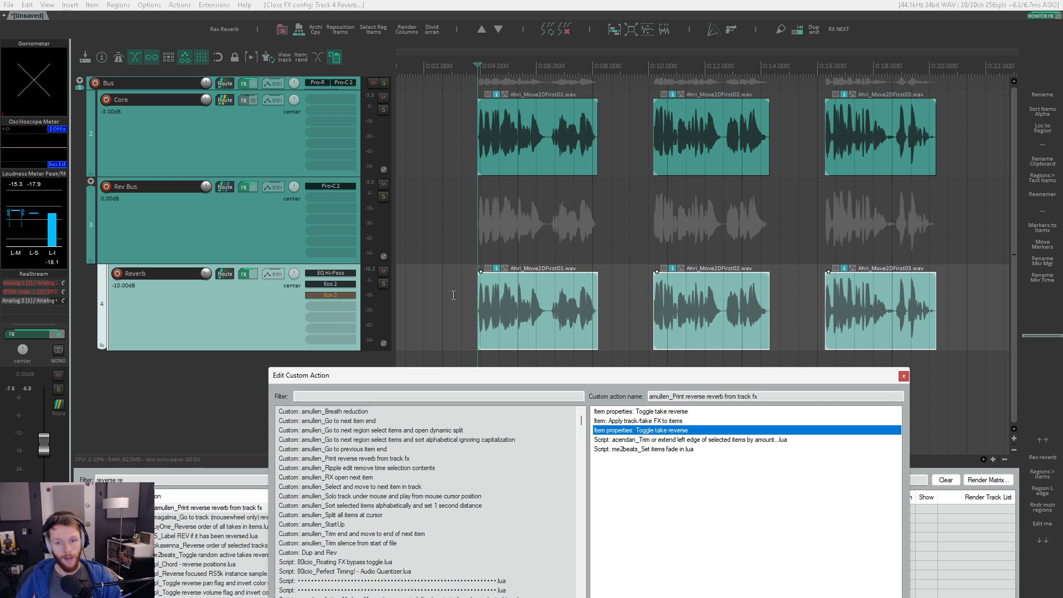
left_click(717, 440)
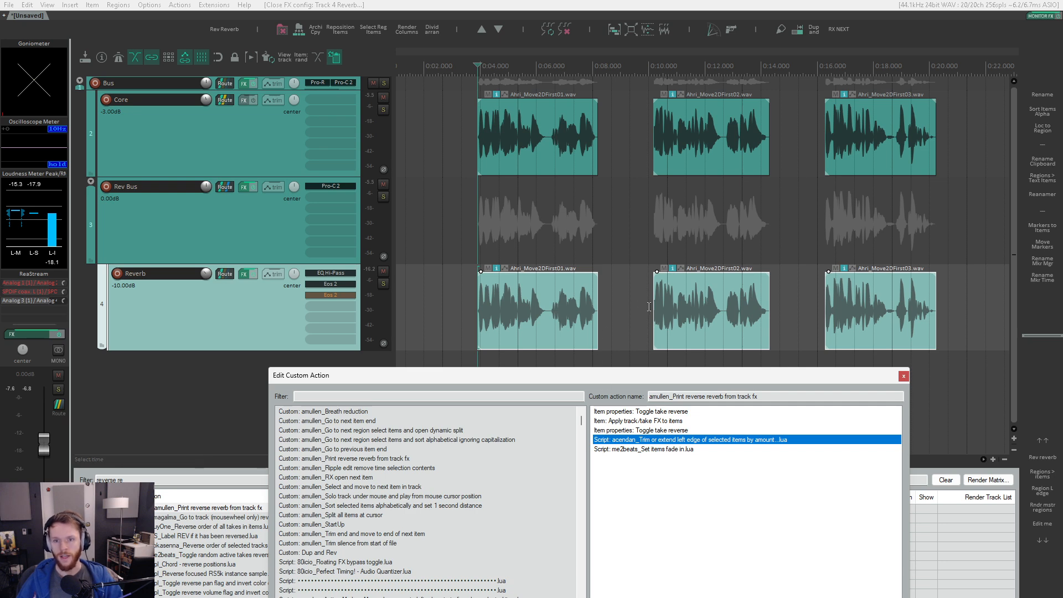
left_click(670, 450)
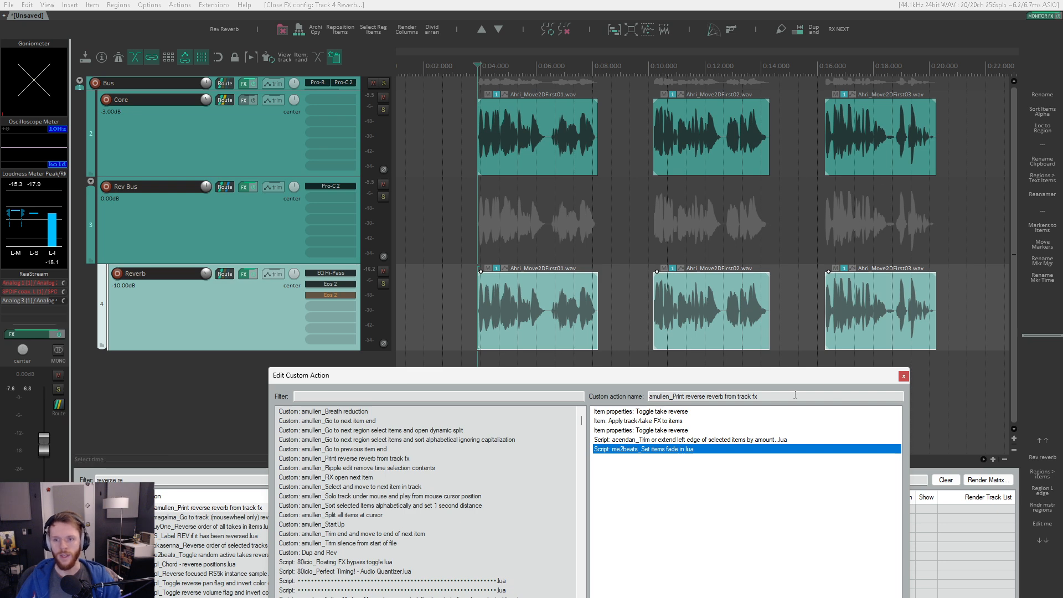
left_click_drag(796, 377, 791, 308)
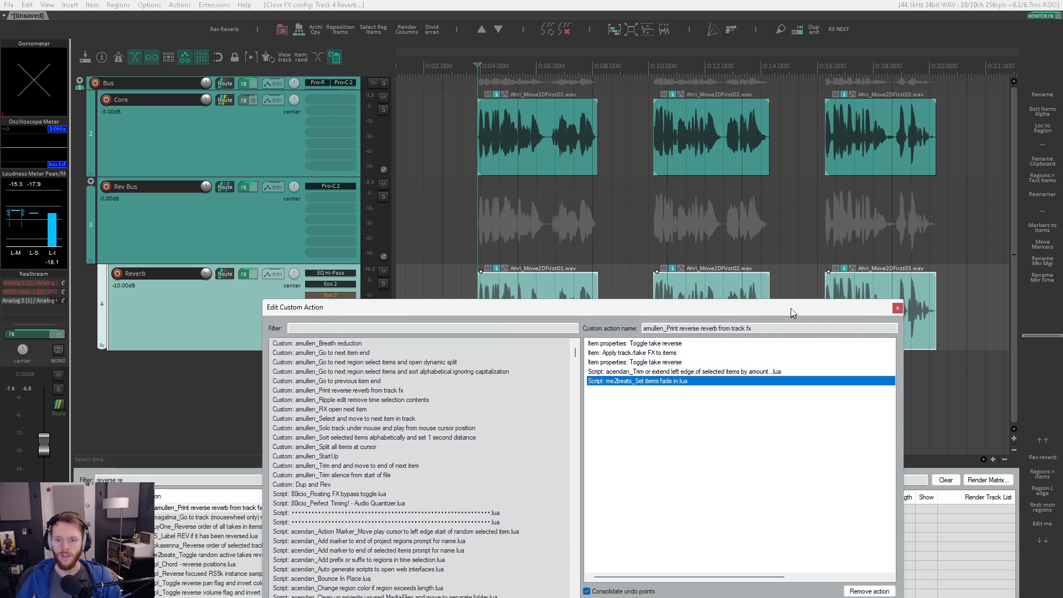
- Close the custom action editor and run the reverse reverb action on the selected Reverb items, setting the left edge length to -.3 seconds
left_click(903, 308)
left_click(1043, 457)
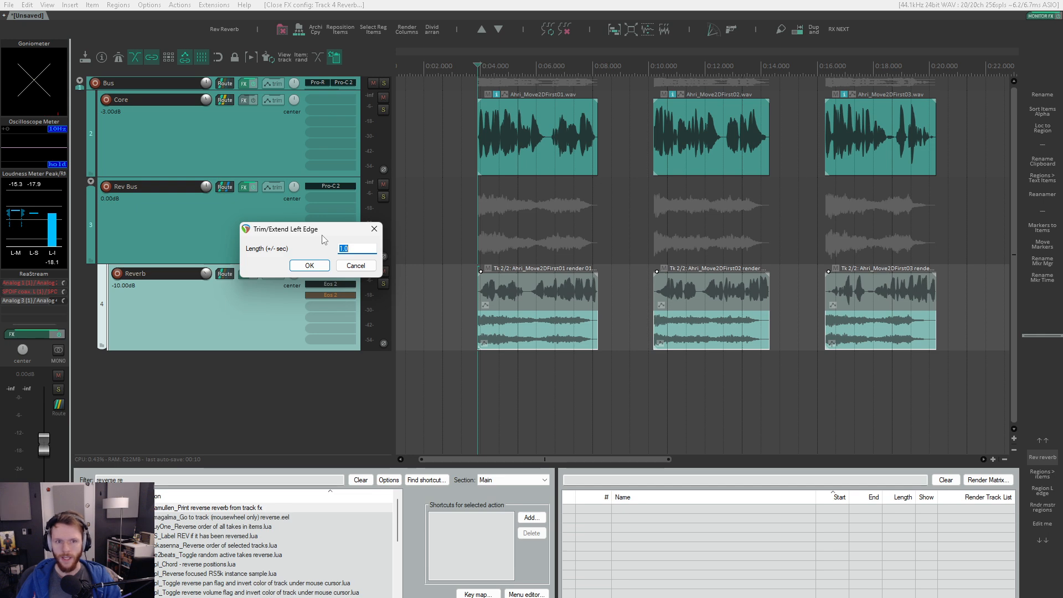
type("-")
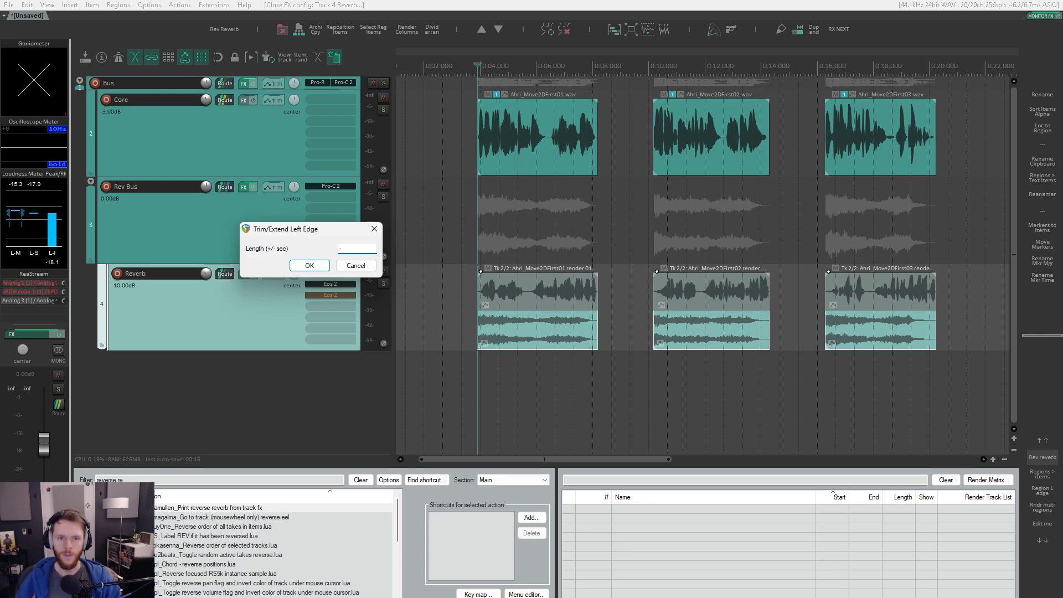
type(".3")
key("Return")
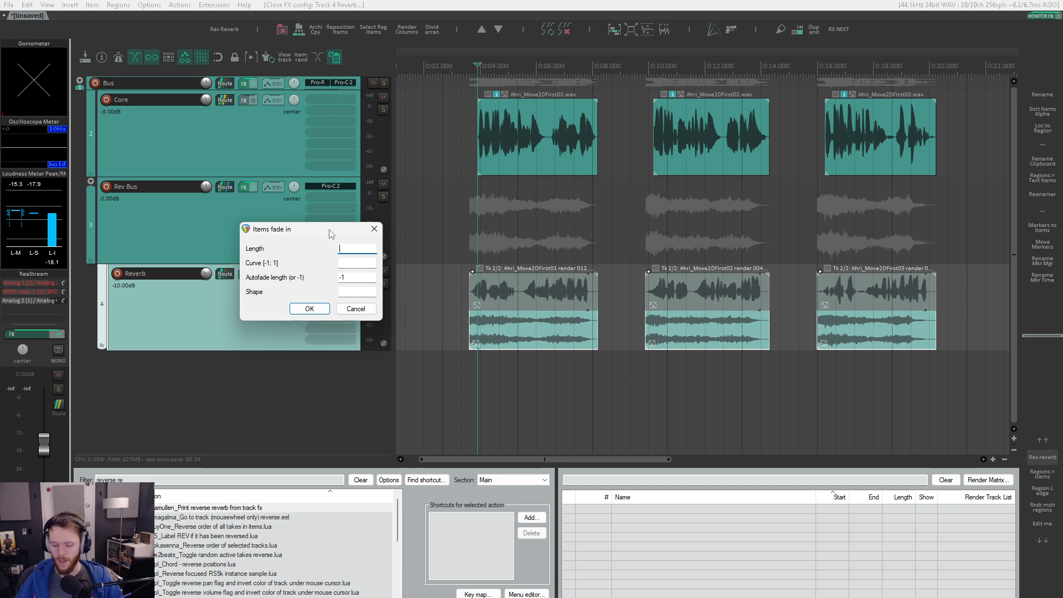
- Give the printed reverb items a fade-in with length .35 and curve .3
type(".35")
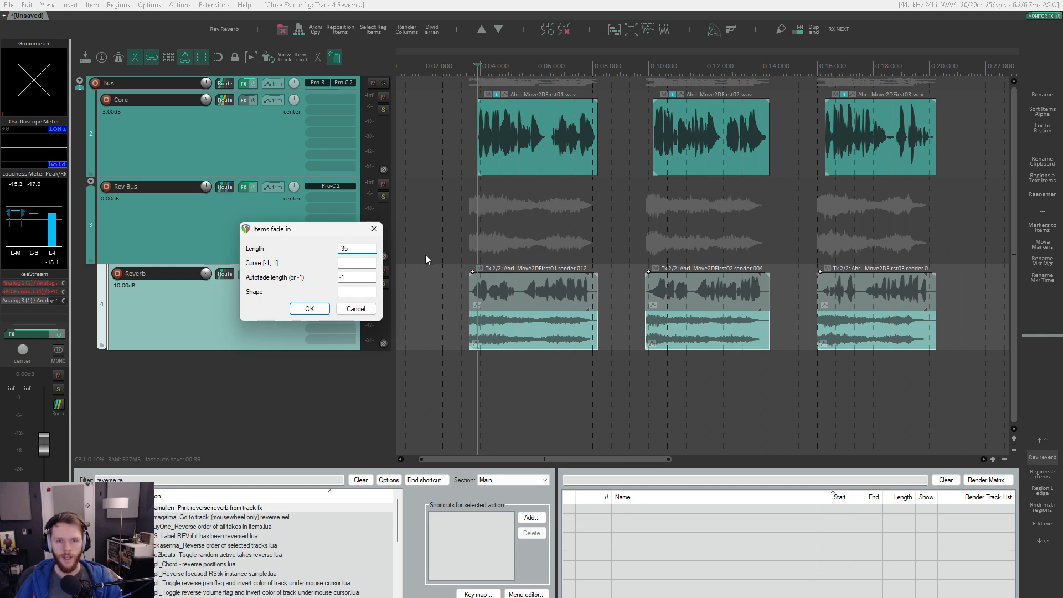
left_click(355, 262)
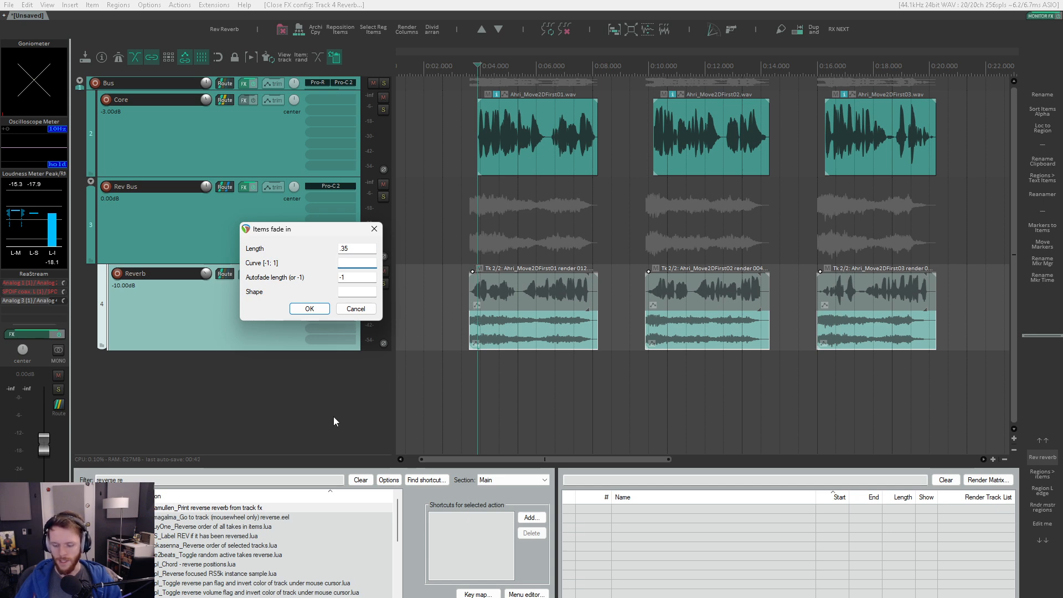
type(".3")
key("Return")
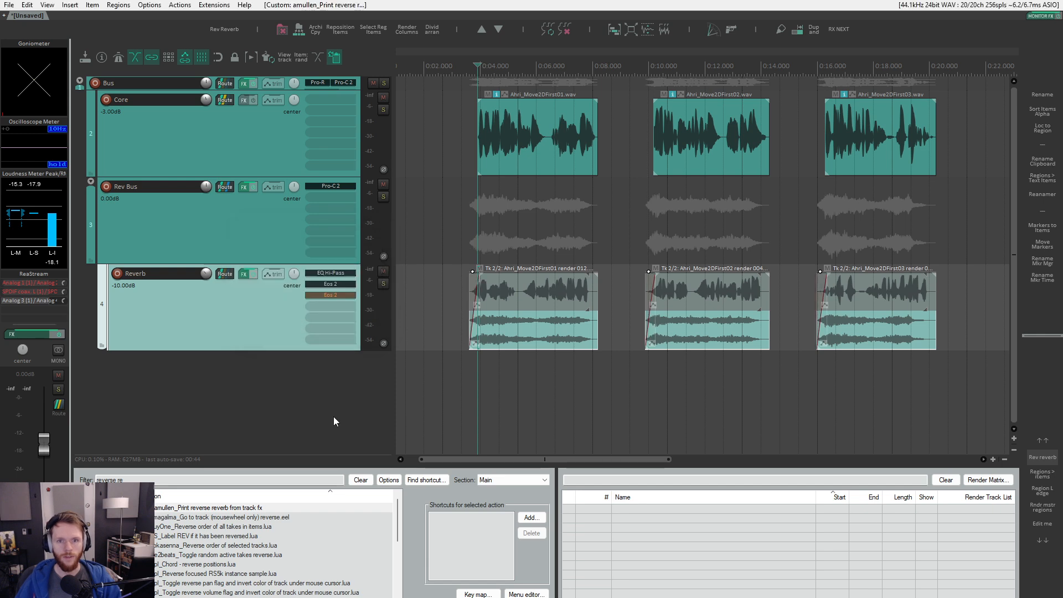
- Bypass the first Eos 2 on the Reverb track and enable the second Eos 2
scroll(427, 298, "up", 5)
key("Left")
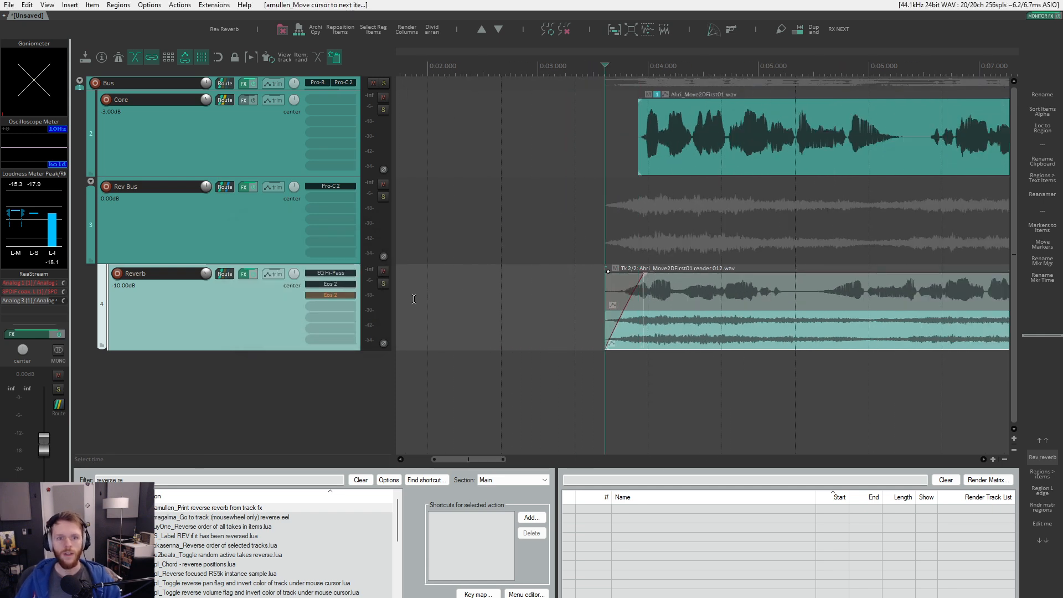
scroll(414, 299, "down", 5)
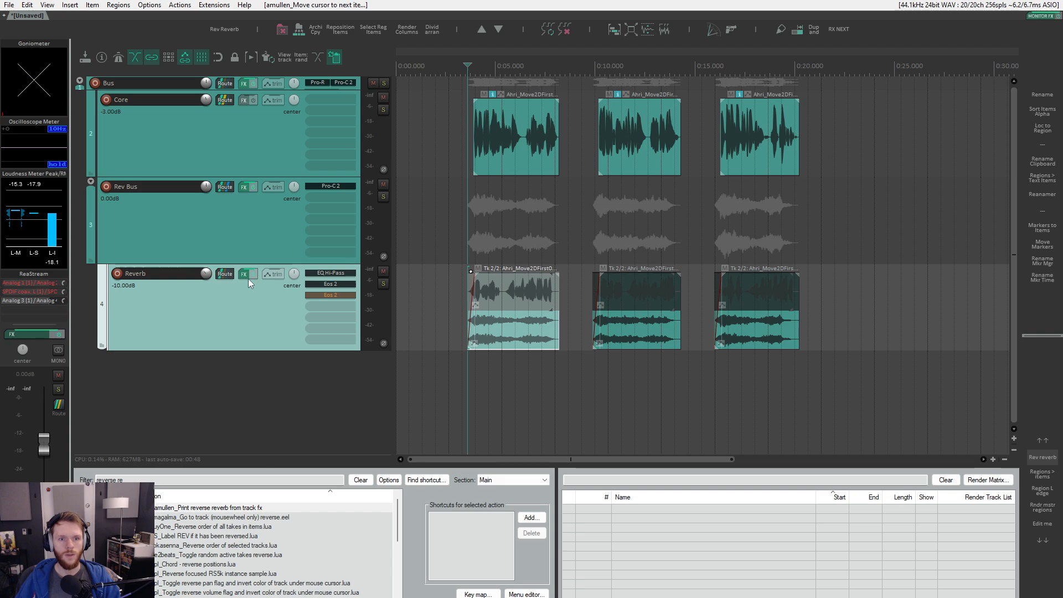
left_click(244, 278)
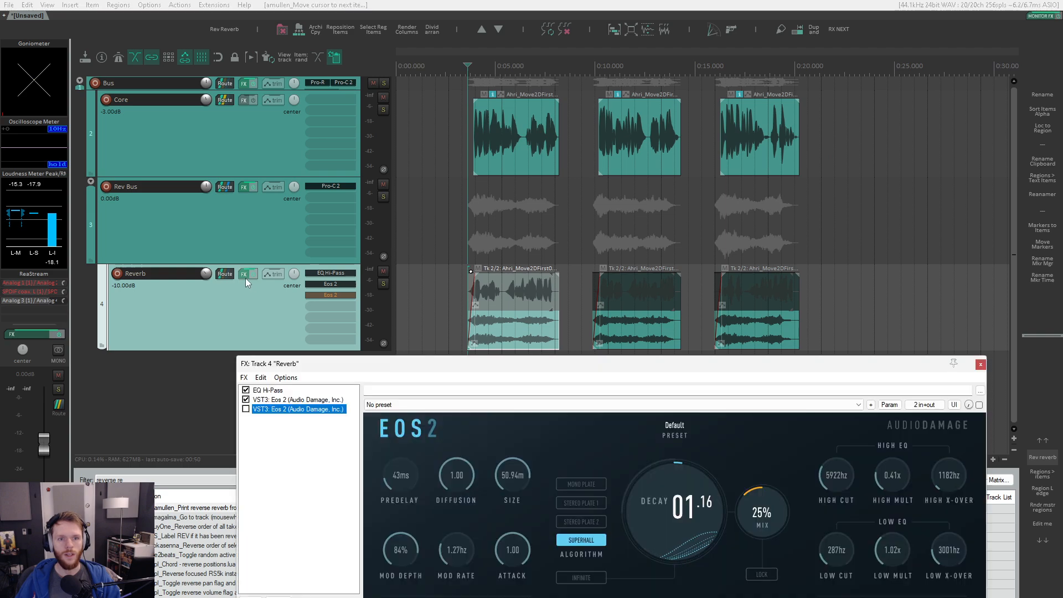
left_click(246, 400)
left_click(260, 399)
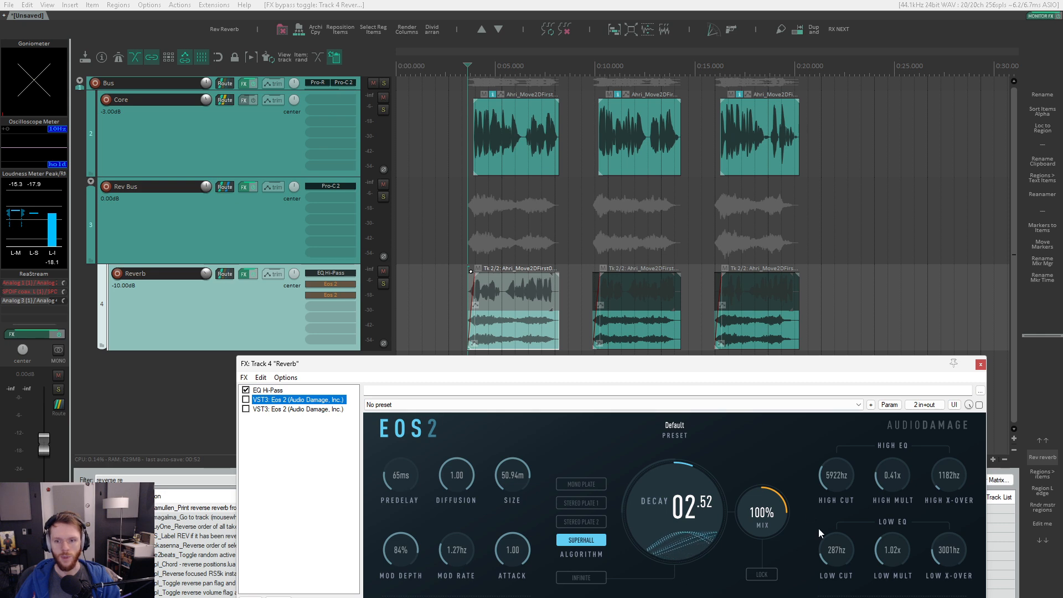
left_click(311, 410)
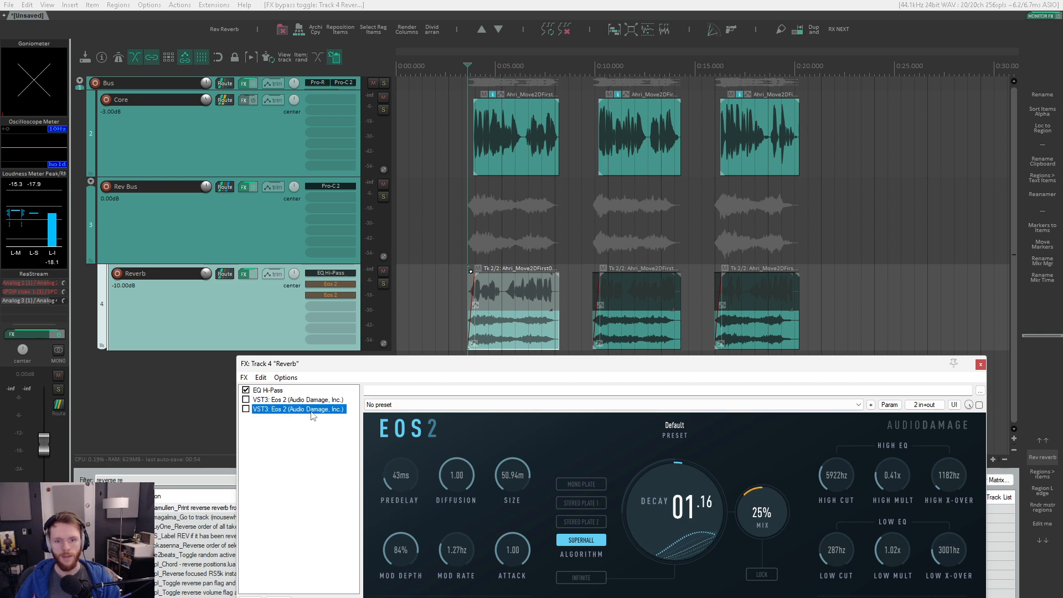
left_click(246, 408)
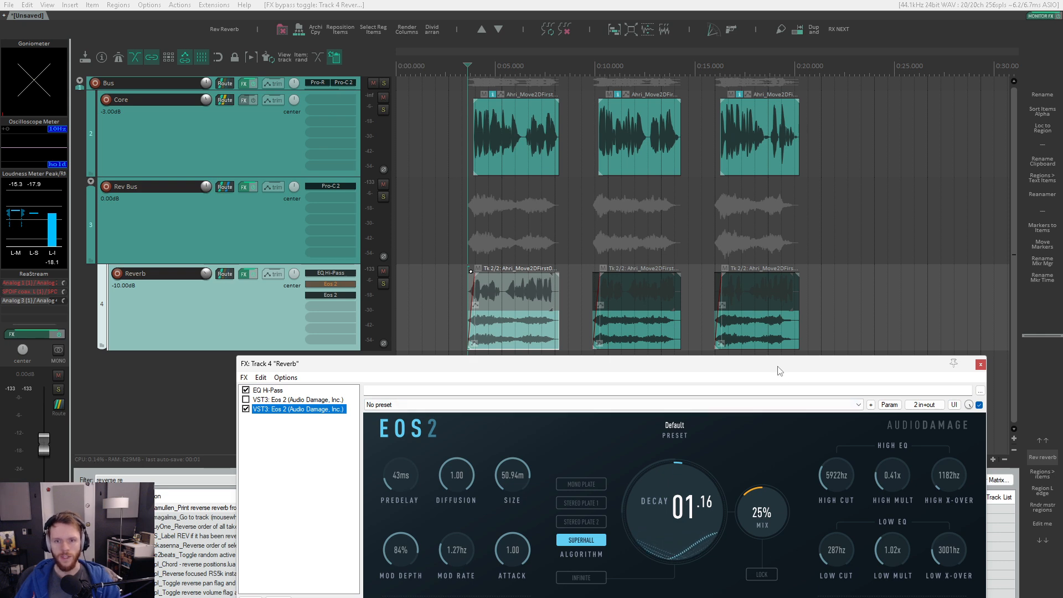
key("Escape")
- Solo the Reverb track, listen to the first printed reverb item from its start, and unsolo the track
scroll(459, 312, "up", 5)
left_click(457, 319)
key("Tab")
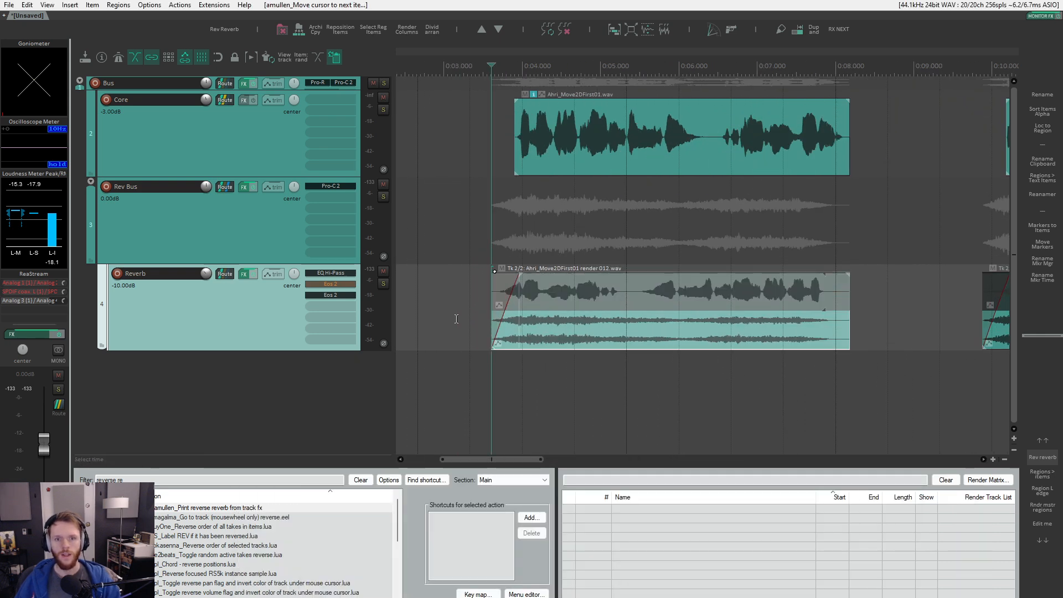
key("s")
scroll(457, 319, "down", 2)
key("space")
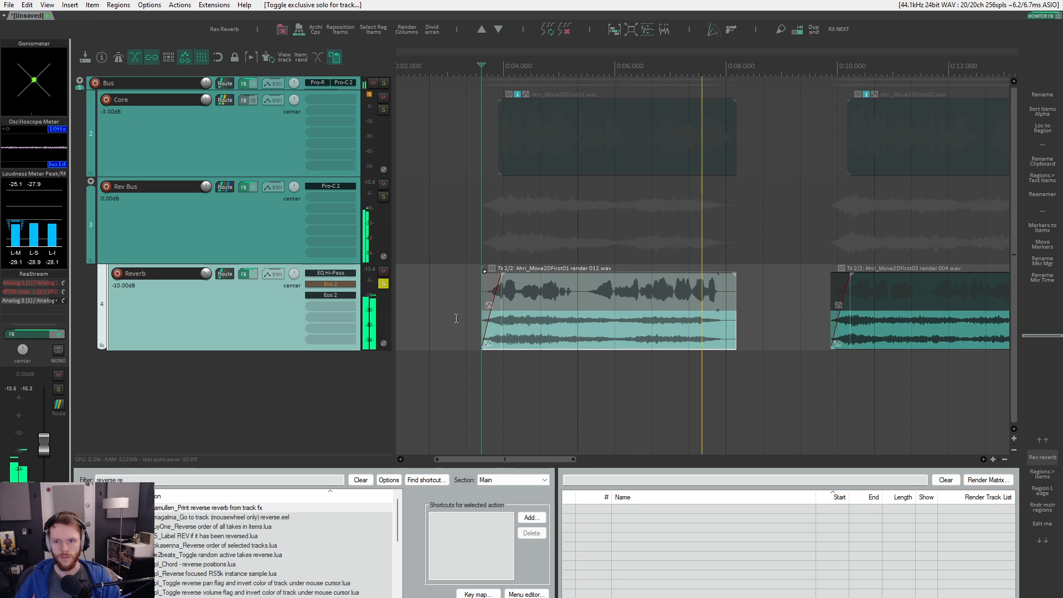
key("space")
key("s")
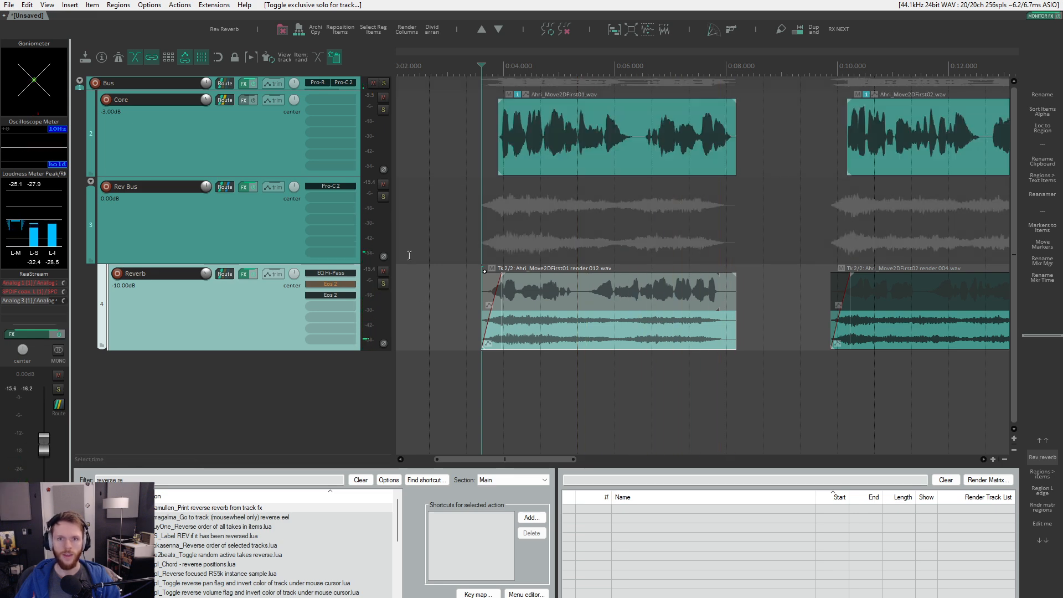
- Play the first voice item together with its printed reverb, with no track soloed
key("space")
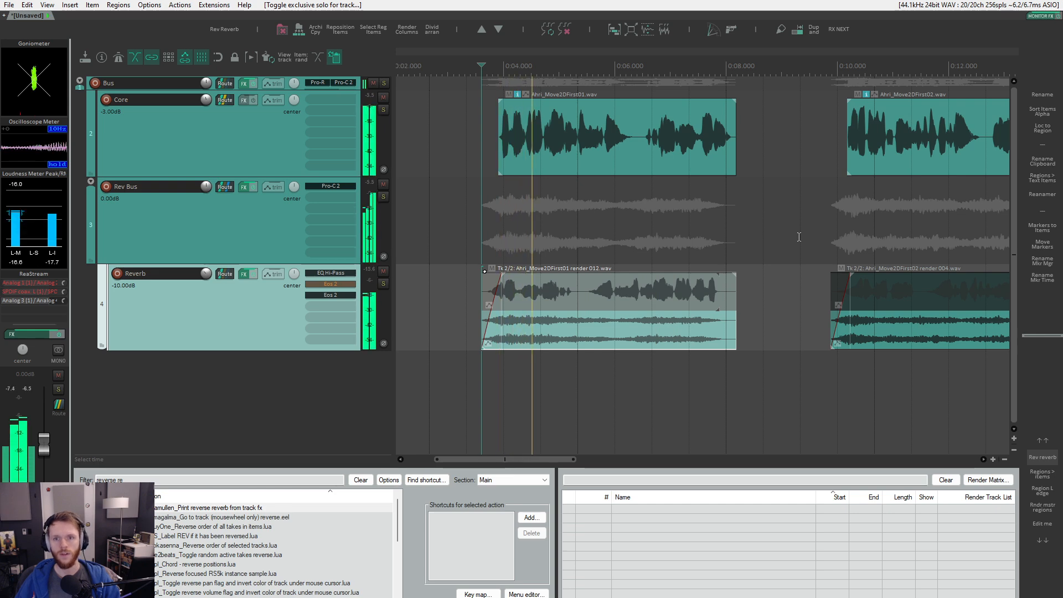
scroll(799, 237, "down", 3)
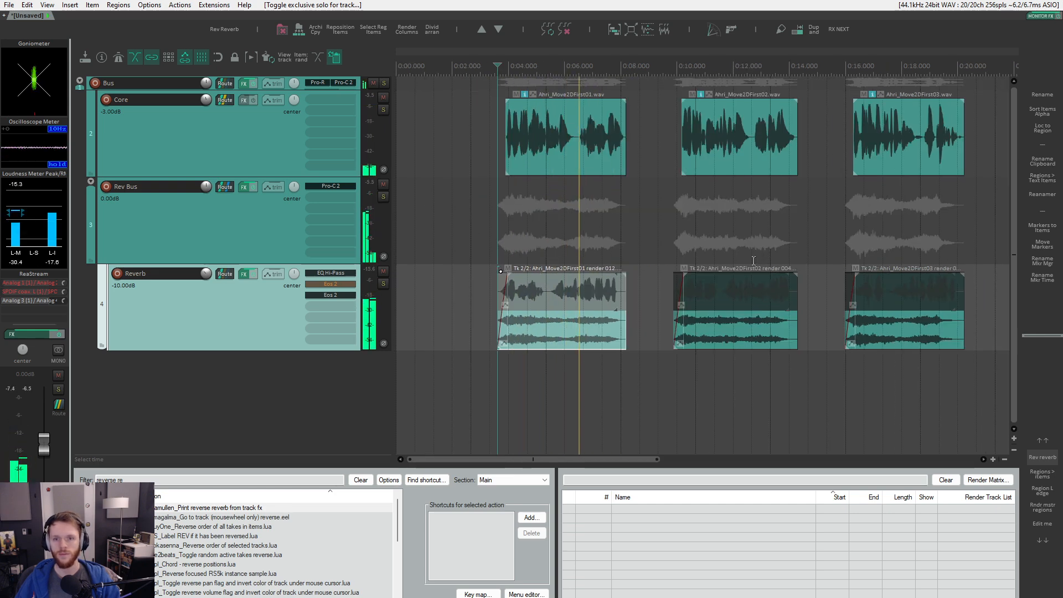
key("space")
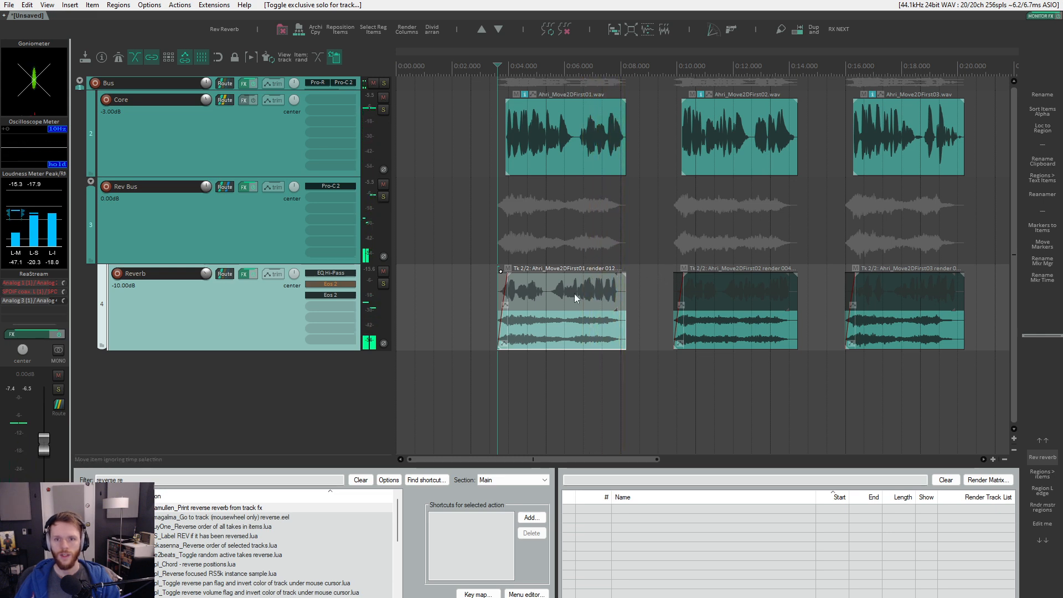
- Try a mix of about 60% on the bypassed first Eos 2 and return it to 100%
scroll(503, 317, "up", 5)
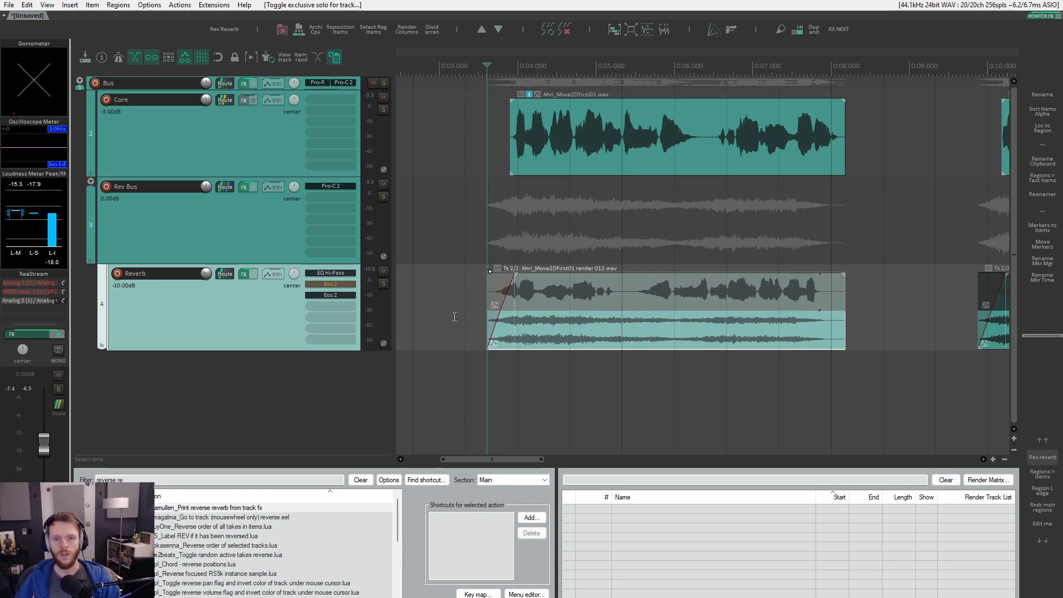
left_click(355, 284)
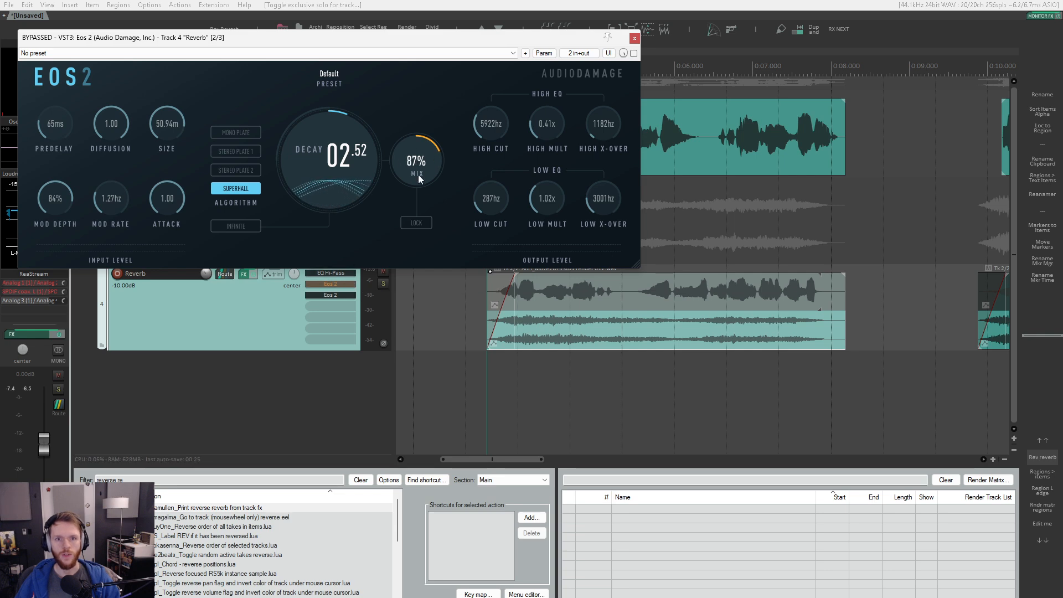
left_click_drag(417, 174, 419, 209)
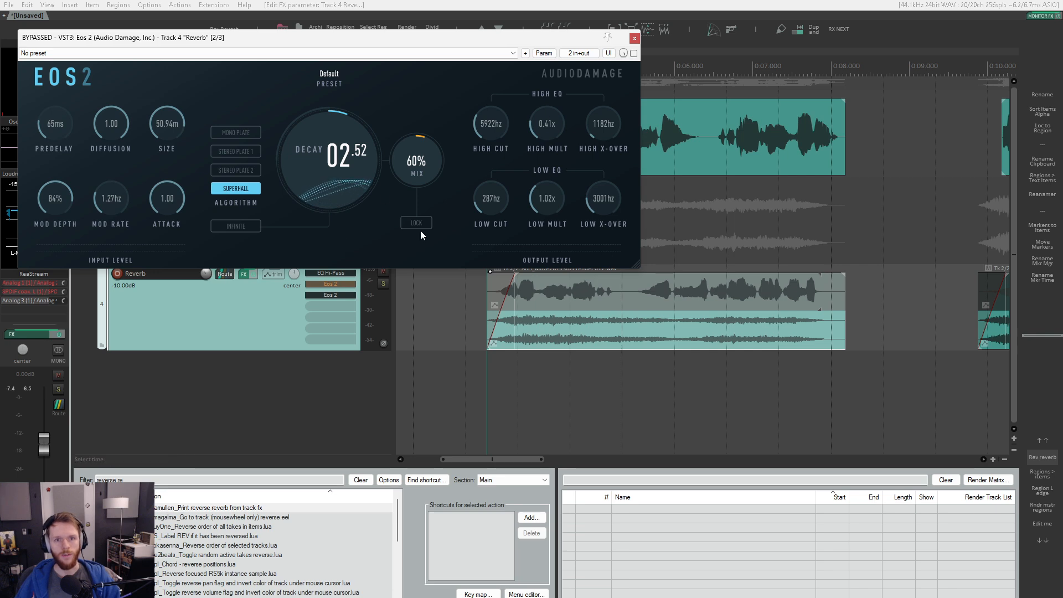
left_click_drag(482, 40, 550, 406)
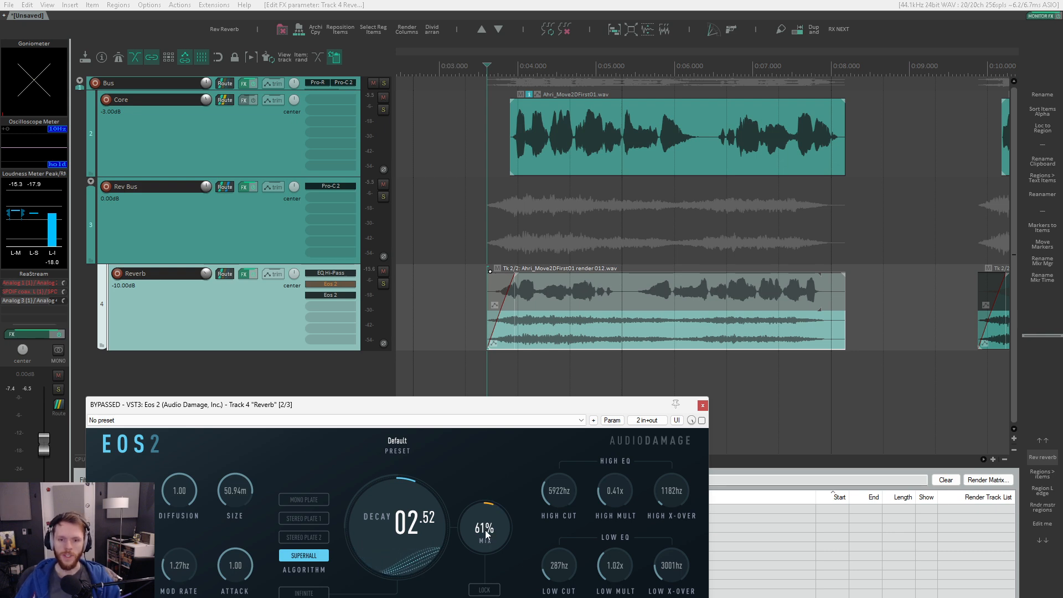
left_click_drag(487, 536, 504, 440)
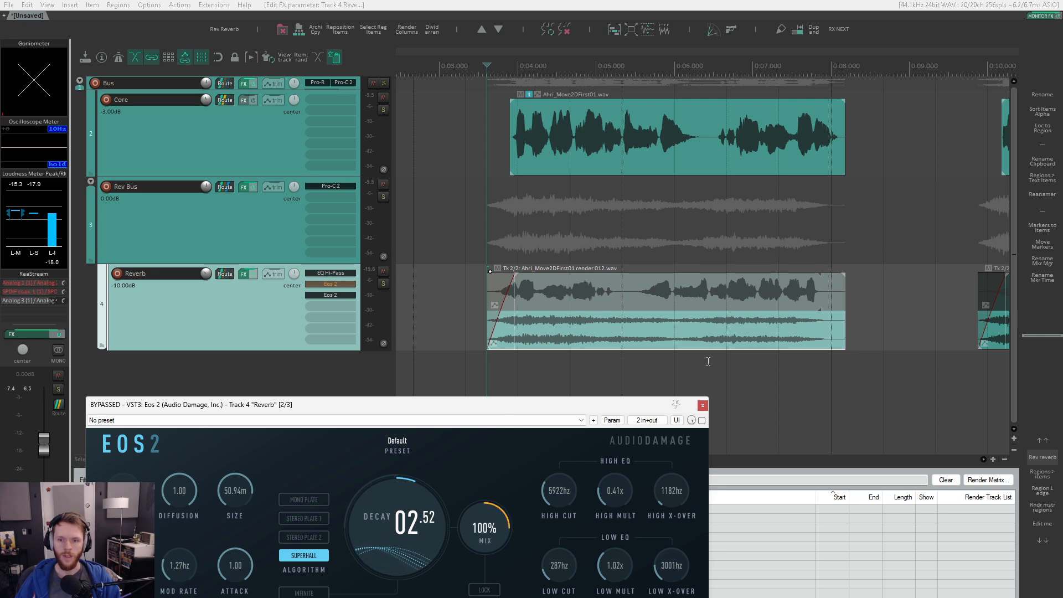
left_click(703, 405)
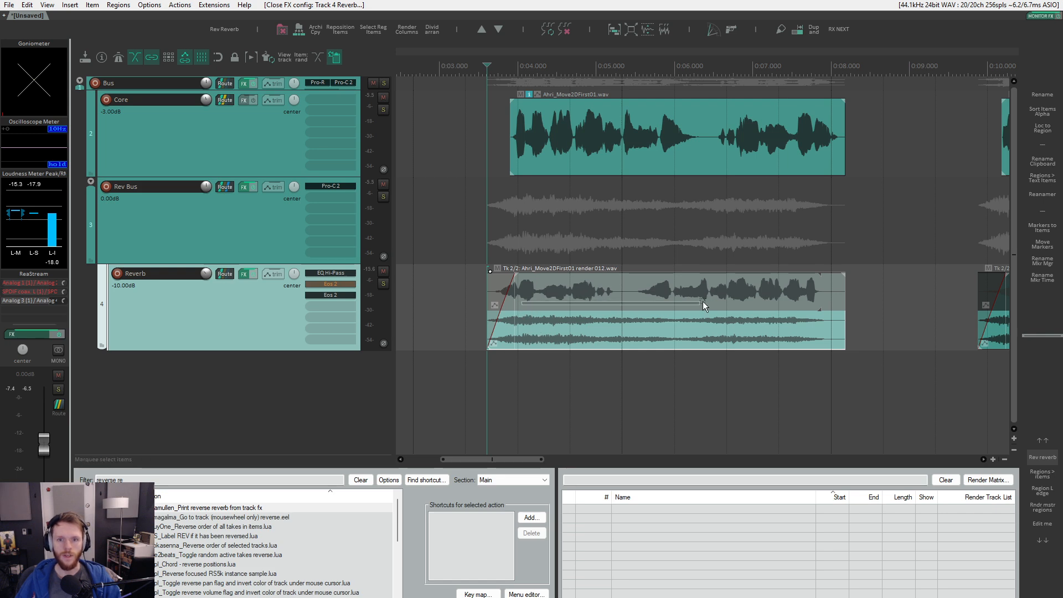
- Select the first voice item on the Core track together with its printed reverb item
left_click(717, 134)
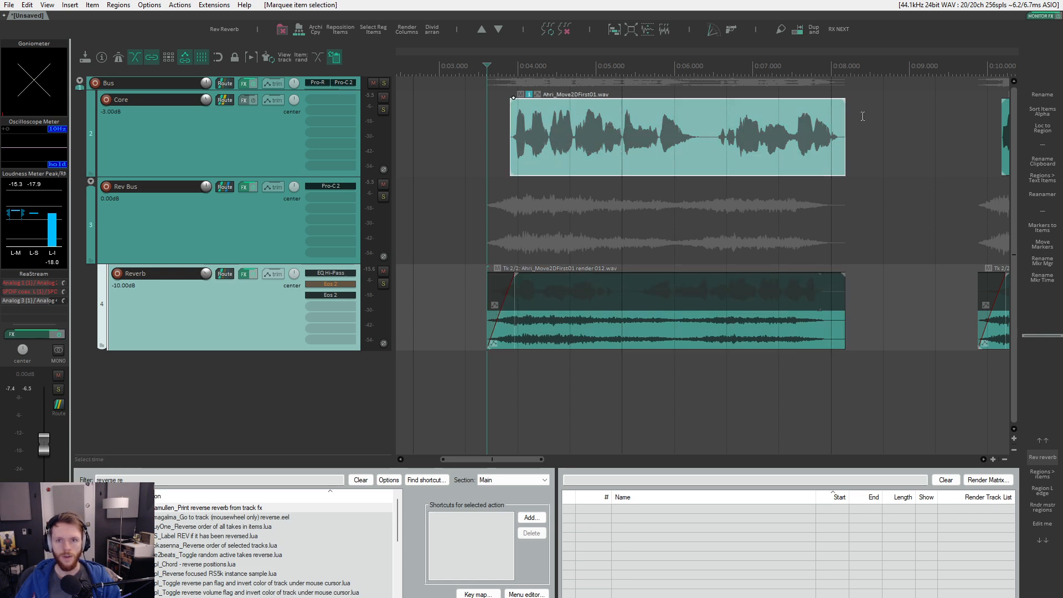
left_click_drag(806, 109, 589, 351)
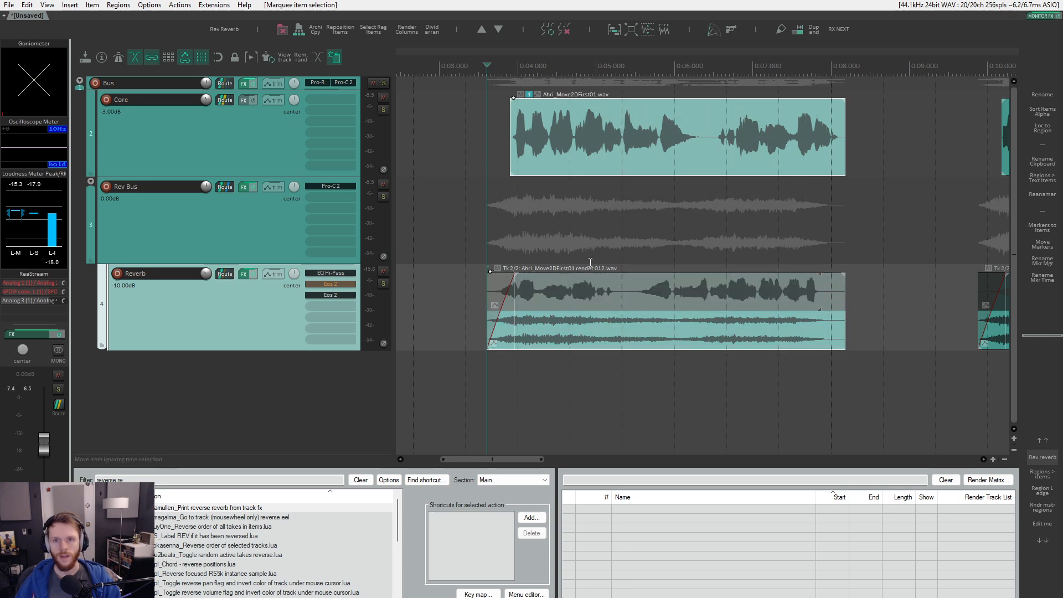
left_click_drag(586, 86, 743, 319)
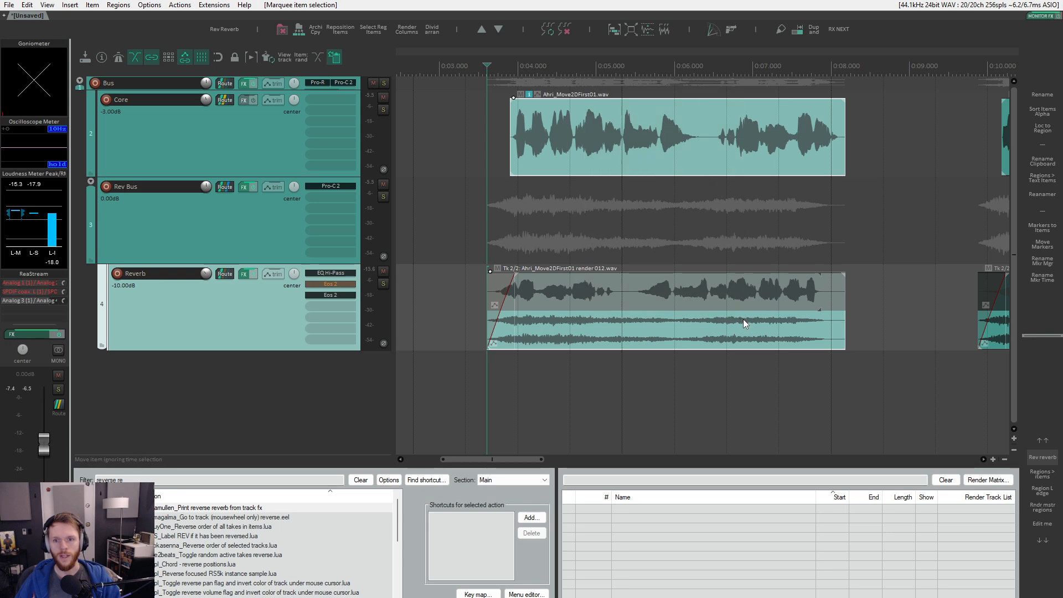
scroll(498, 298, "down", 5)
left_click(414, 306)
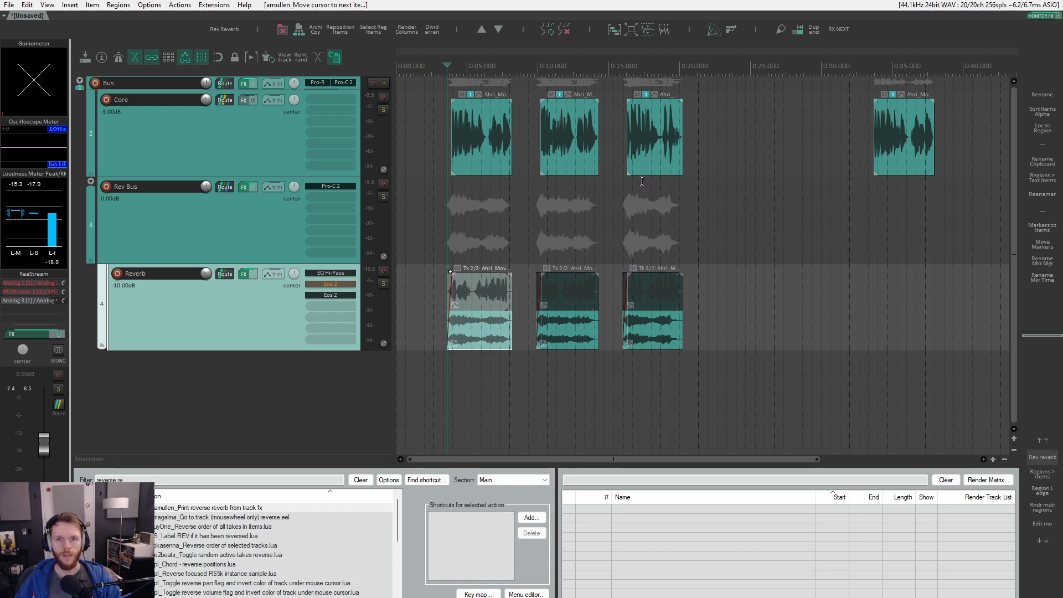
scroll(441, 231, "up", 3)
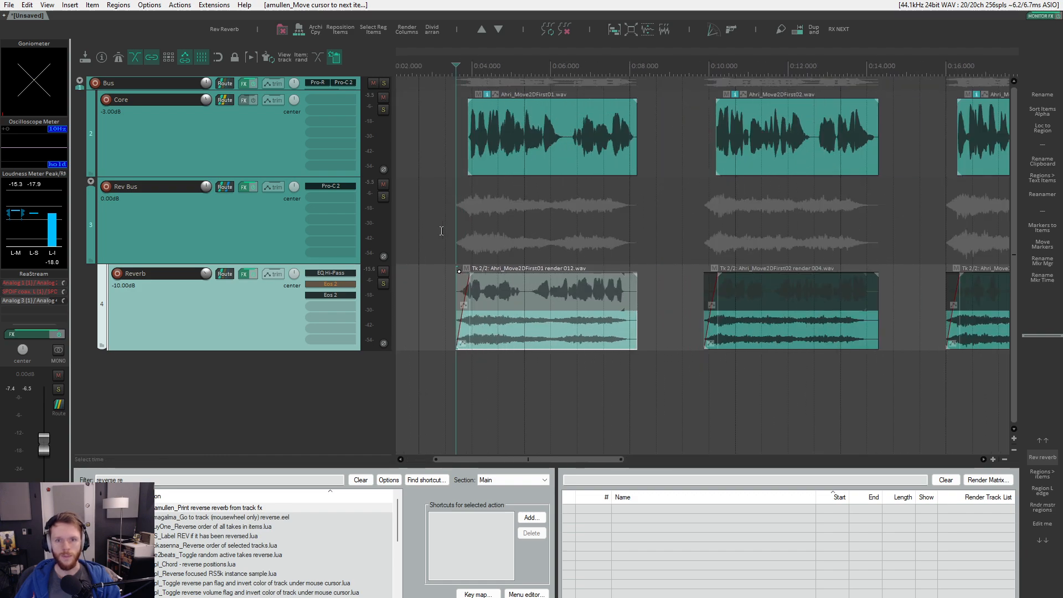
scroll(441, 231, "down", 3)
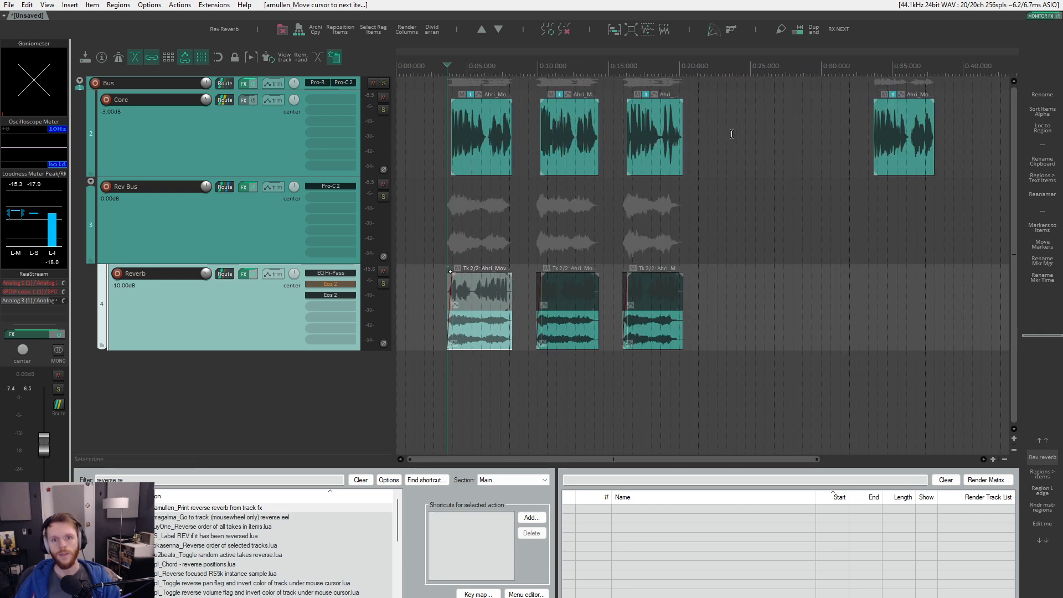
- Delete the stray fourth voice item at the far end of the Core track
left_click_drag(756, 135, 473, 145)
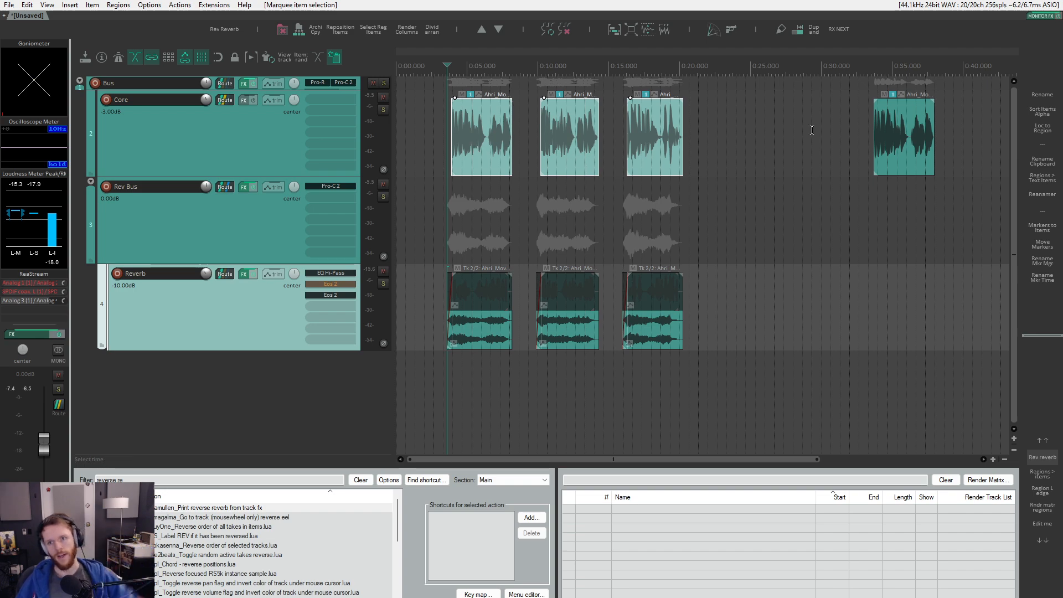
left_click_drag(885, 140, 902, 160)
key("Delete")
- Select the three voice items on the Core track and create a region from each one
left_click_drag(706, 149, 487, 144)
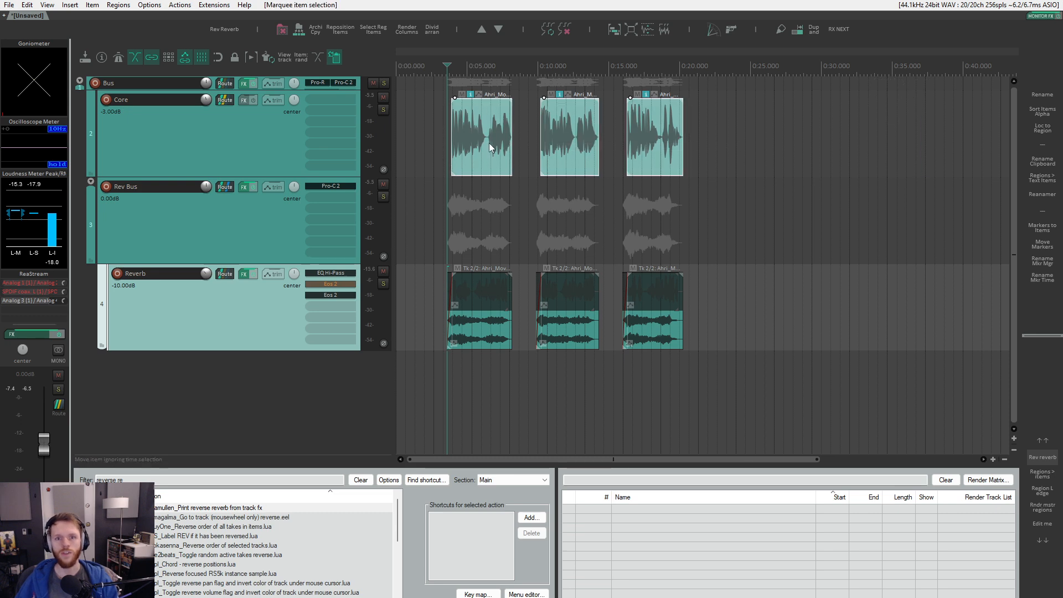
left_click(1043, 474)
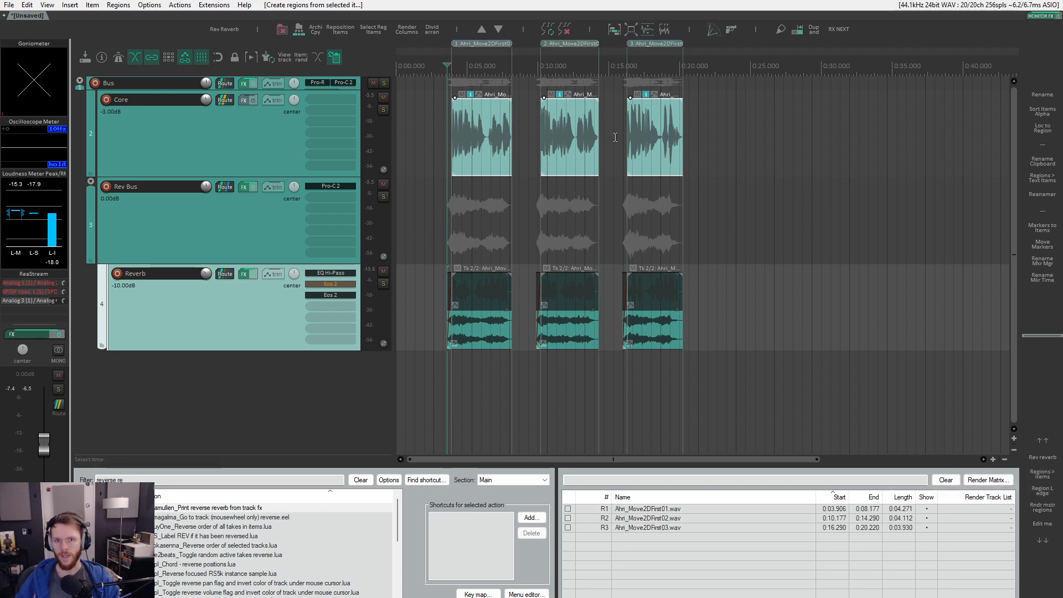
scroll(626, 161, "up", 6)
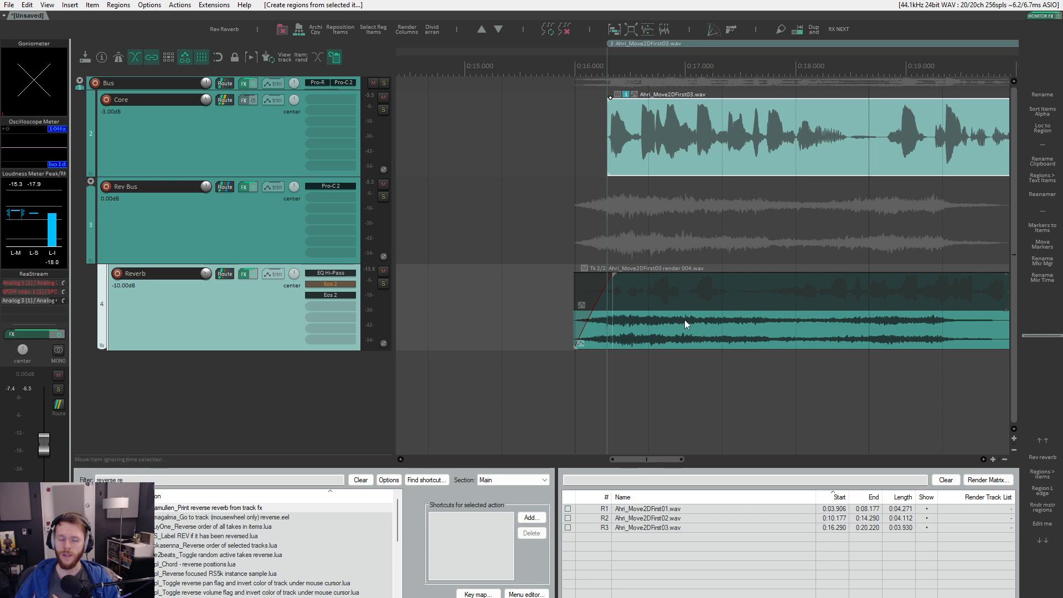
scroll(684, 320, "down", 5)
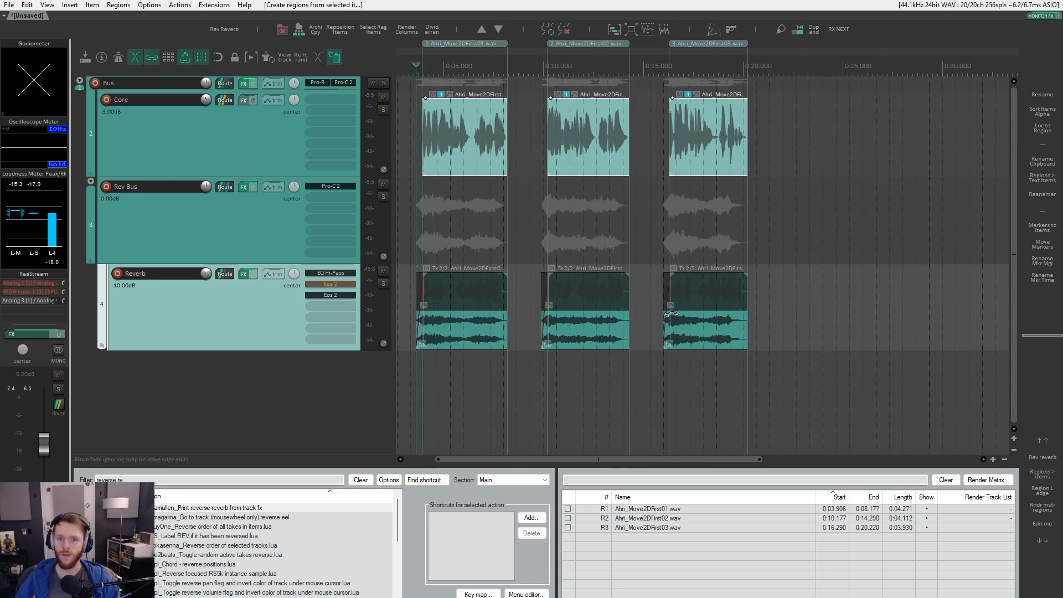
- Extend the left edge of all regions by 0.3 seconds so they cover the reverse reverb tails
scroll(666, 312, "up", 8)
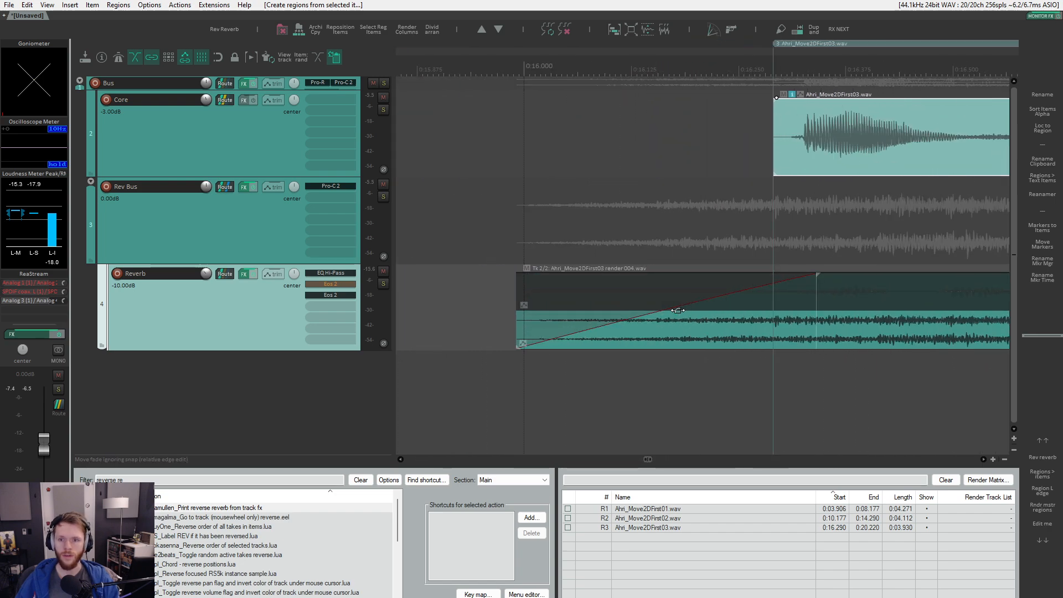
scroll(730, 296, "down", 4)
scroll(722, 309, "down", 3)
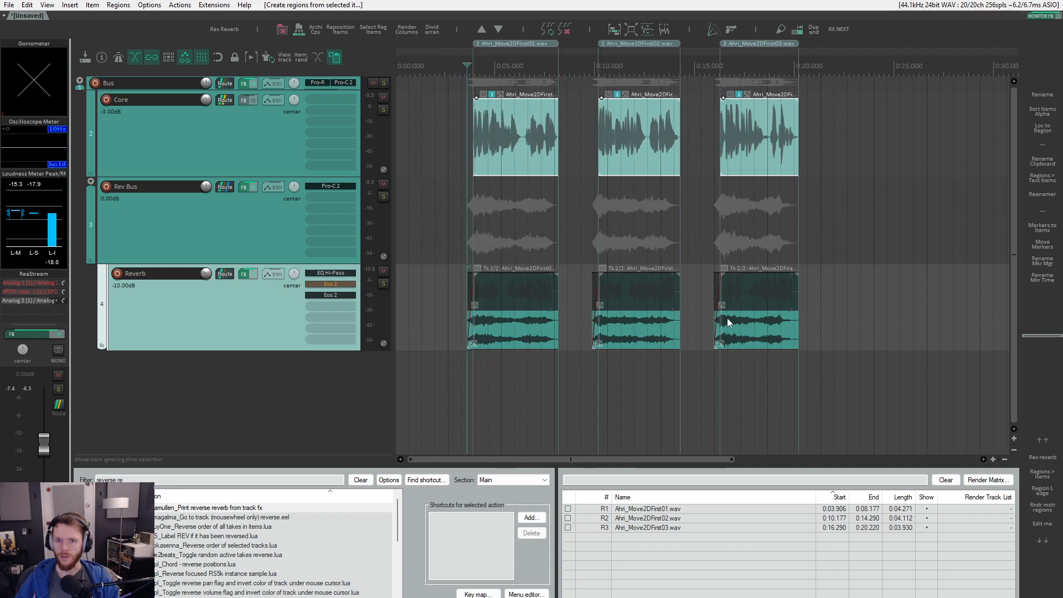
scroll(722, 312, "up", 8)
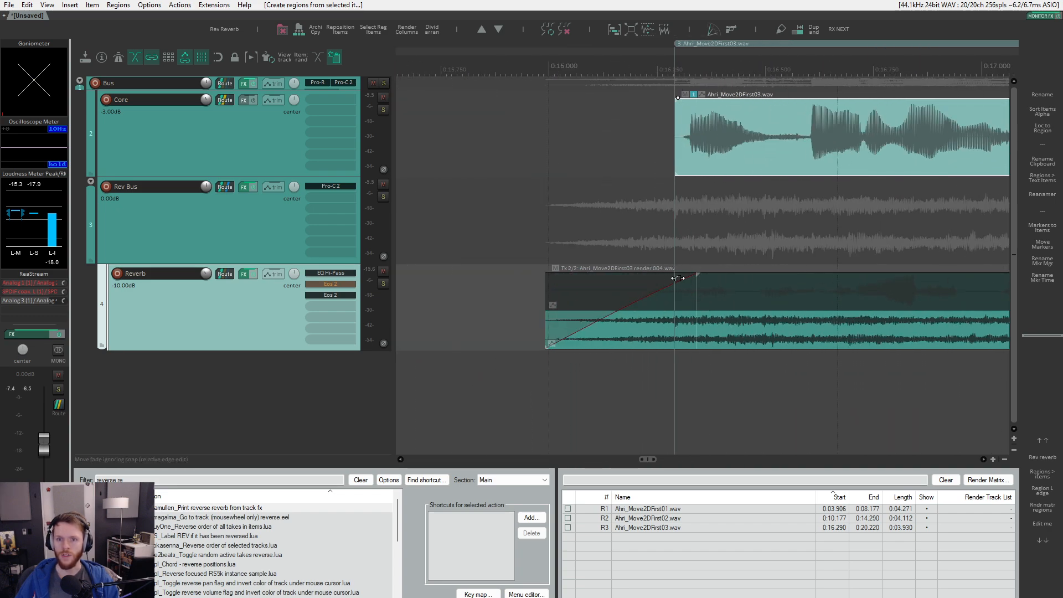
scroll(673, 318, "down", 10)
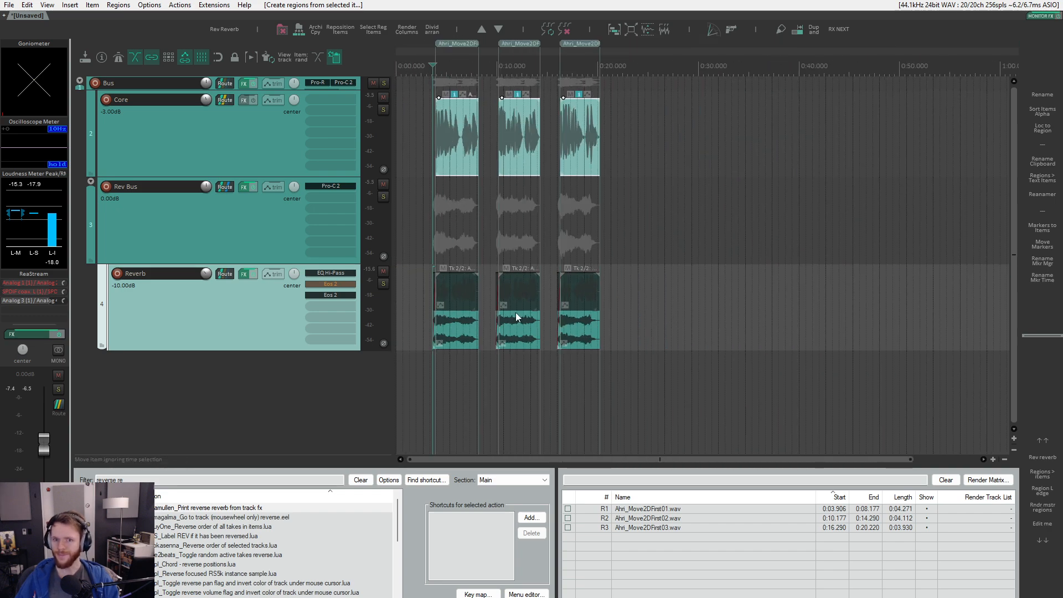
left_click_drag(496, 313, 537, 313)
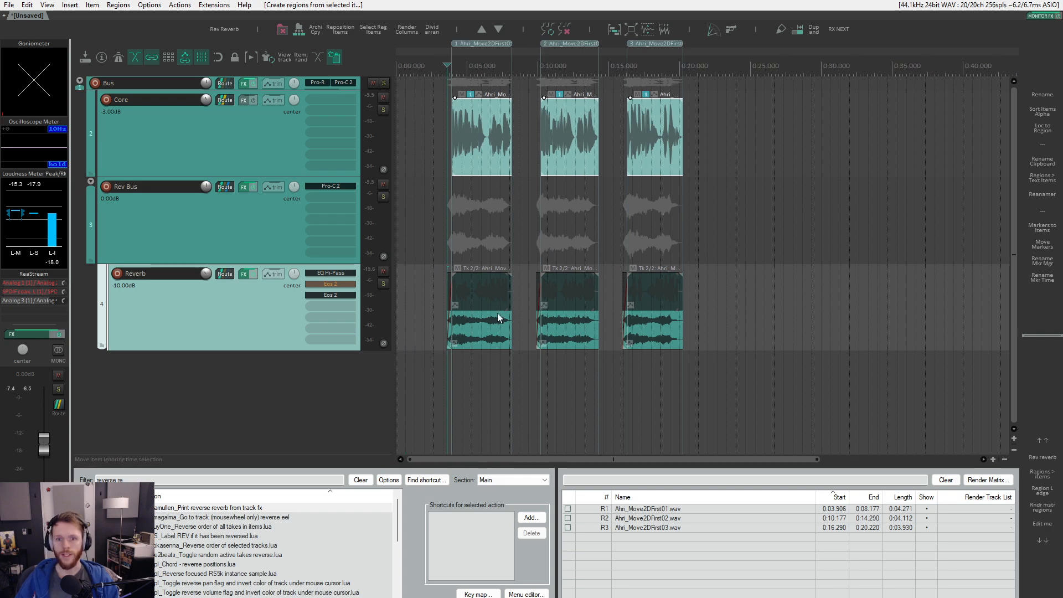
scroll(497, 313, "up", 1)
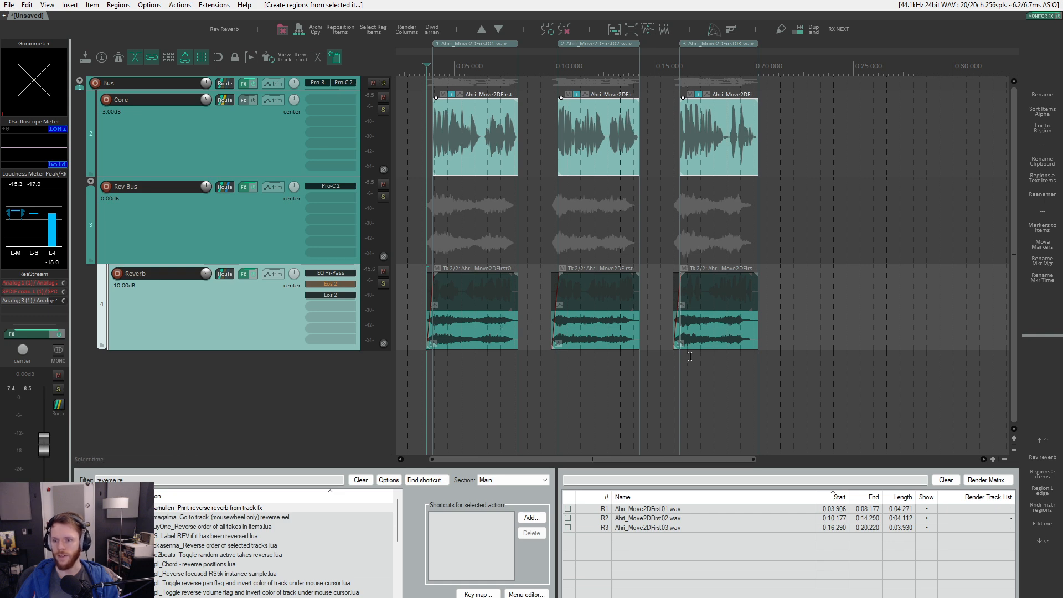
left_click(1044, 495)
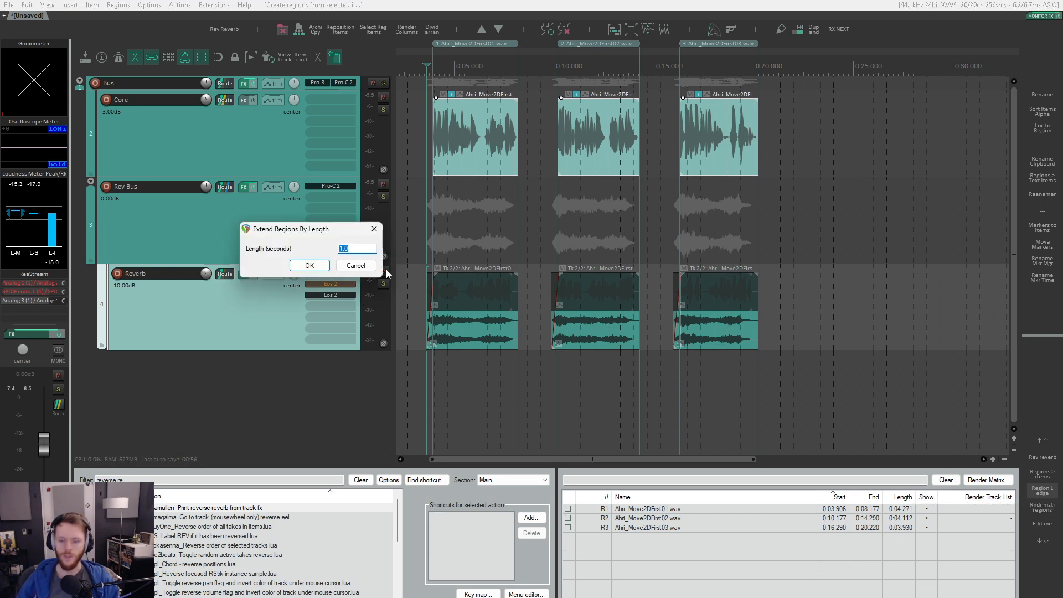
type("0.3")
key("Return")
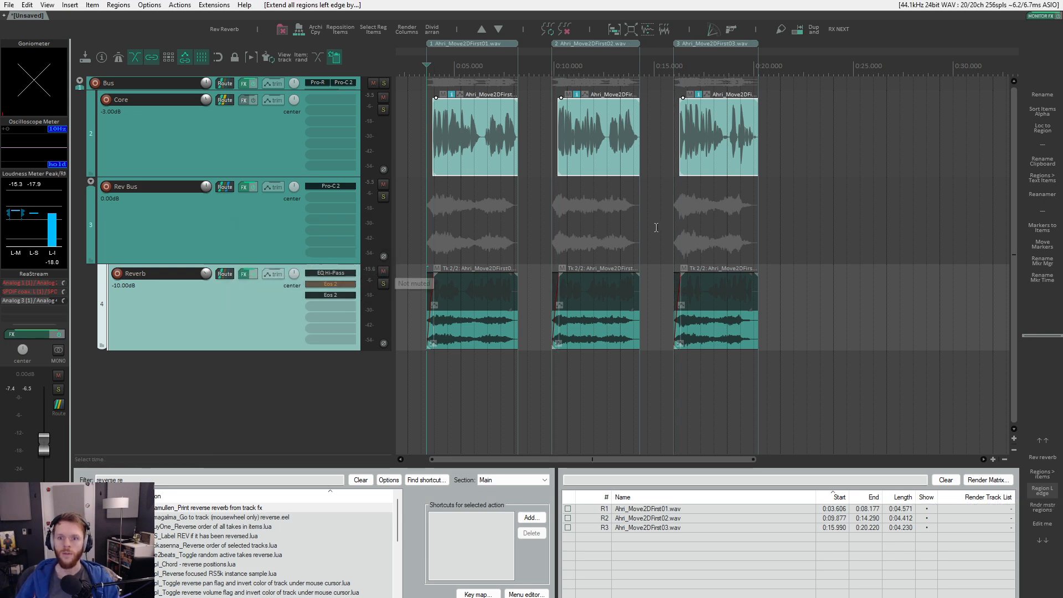
scroll(671, 240, "up", 10)
scroll(683, 300, "down", 8)
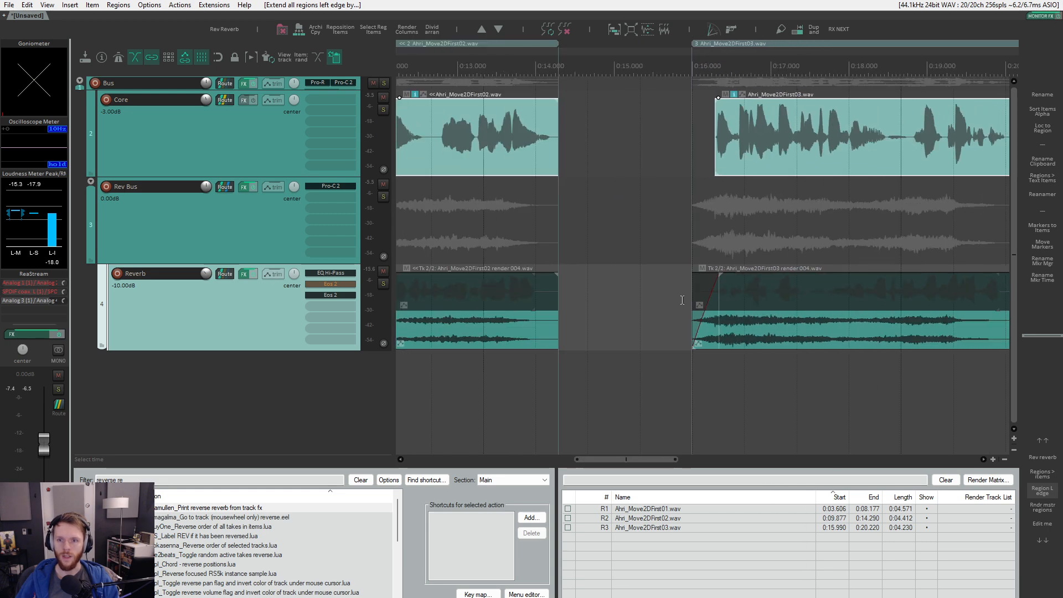
scroll(685, 346, "down", 6)
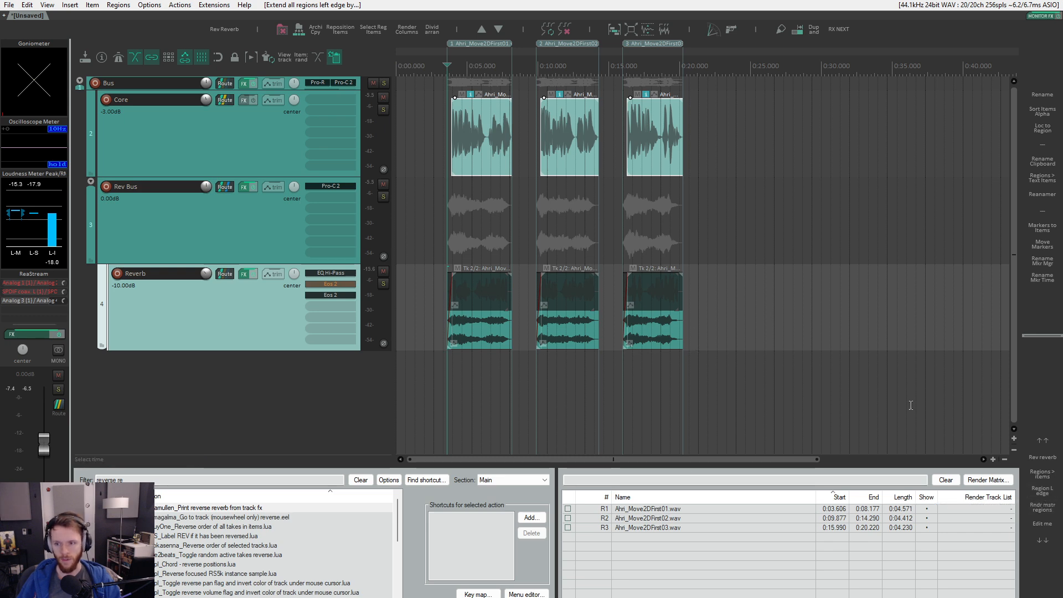
- Deselect the voice items, open the render settings and load the [Assets] Regions preset
left_click(718, 135)
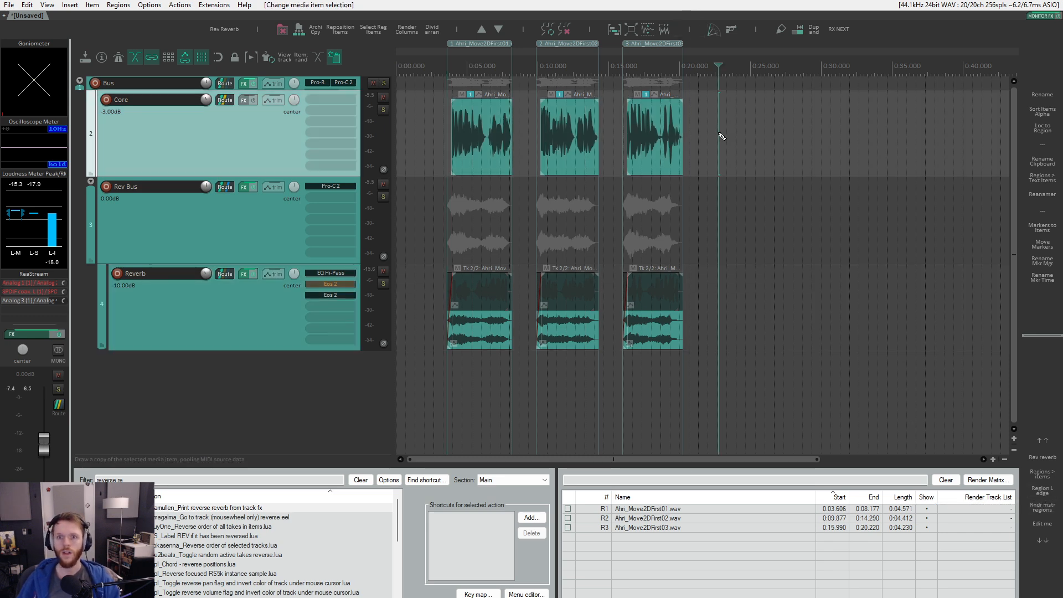
key("ctrl+alt+r")
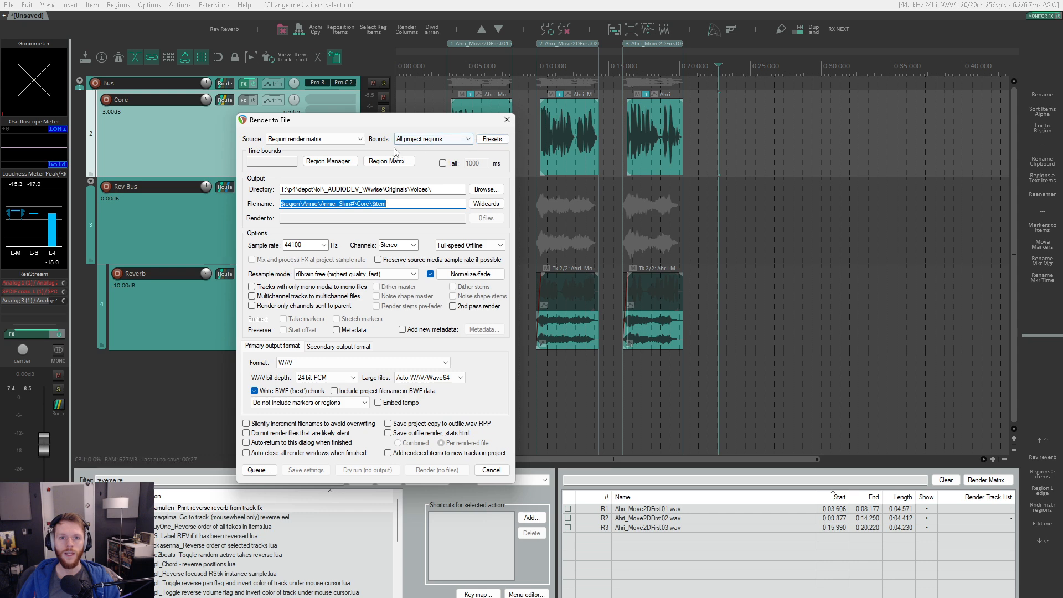
left_click(491, 139)
mouse_move(548, 188)
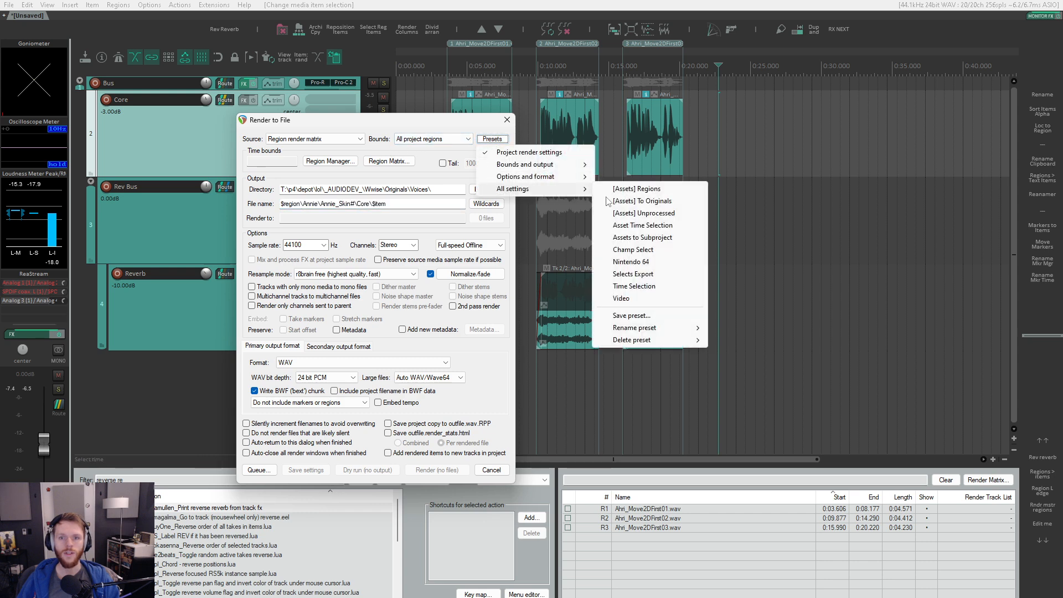
left_click(659, 190)
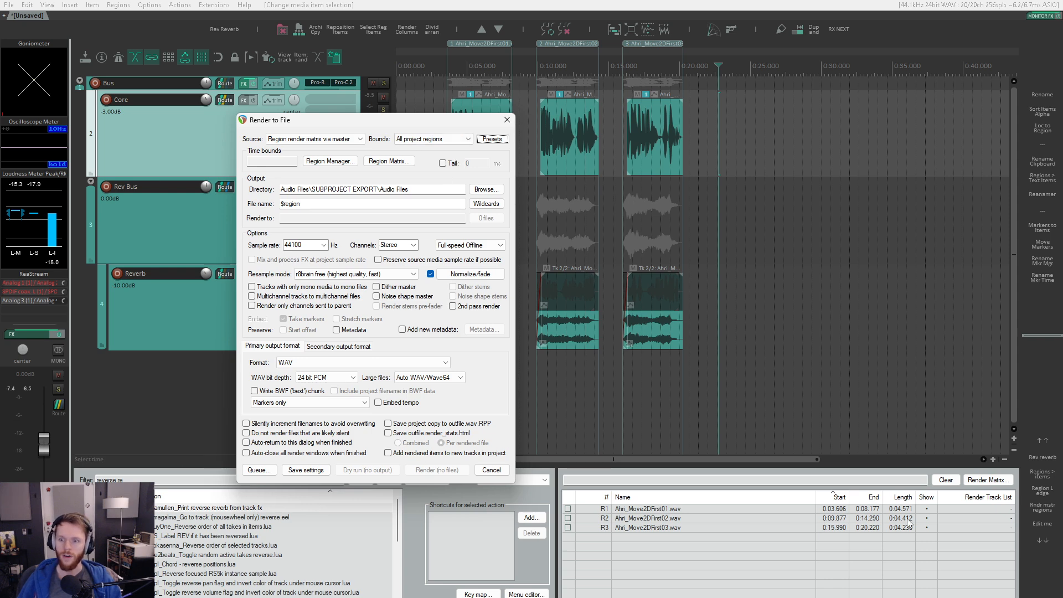
- View the render track list options for region Ahri_Move2DFirst01.wav, dismiss them, and try selecting regions in the region list
left_click(985, 509)
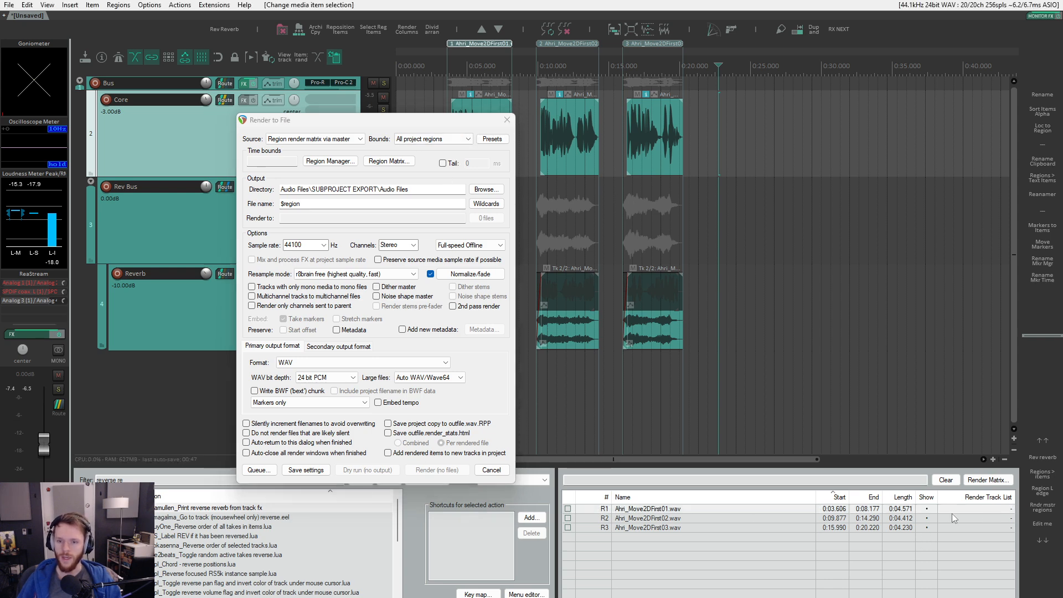
left_click(709, 510)
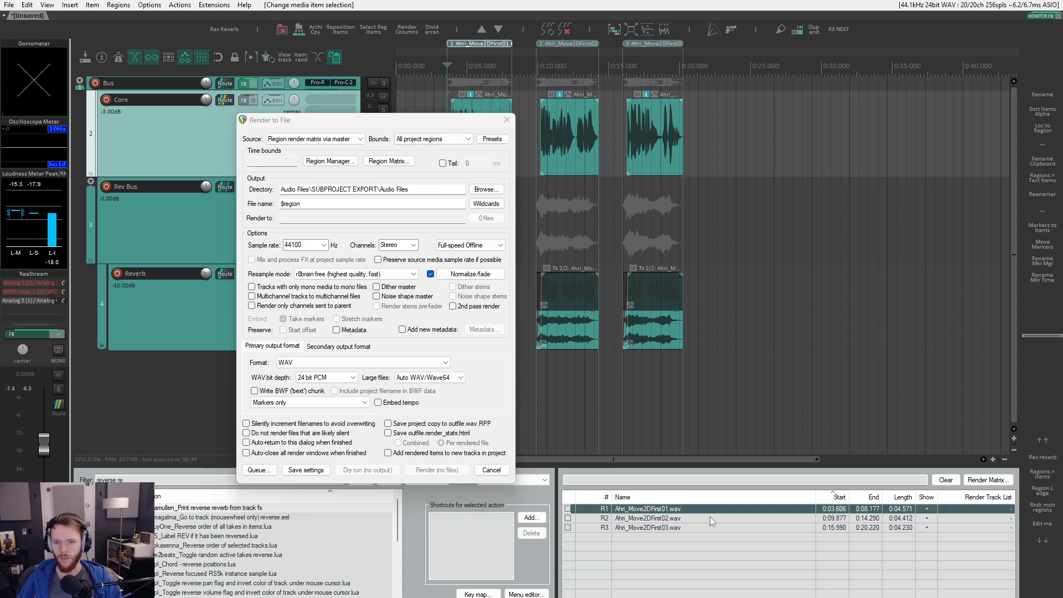
right_click(962, 521)
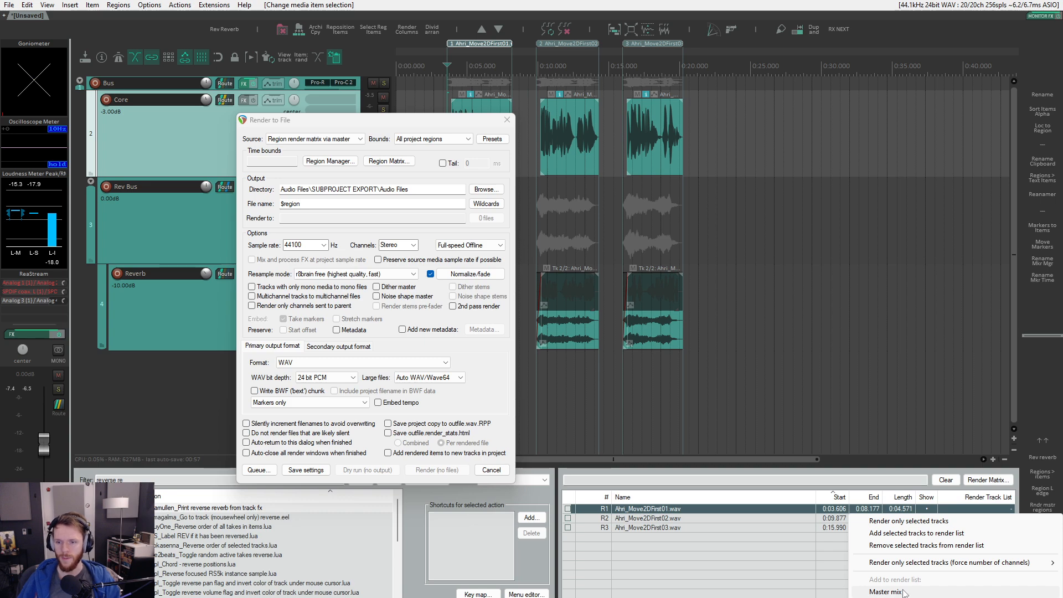
left_click(780, 567)
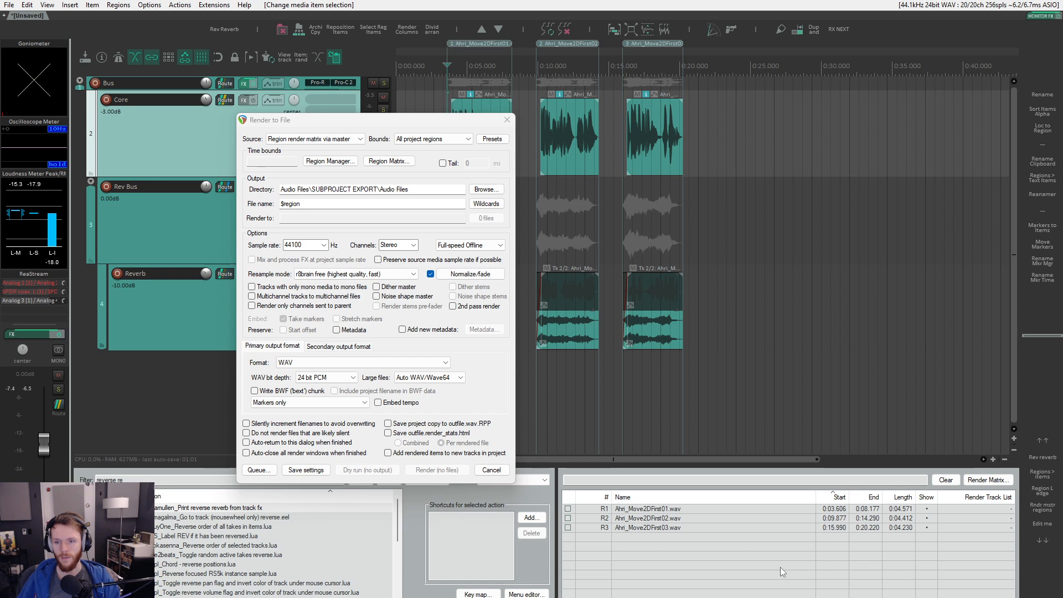
left_click(747, 518)
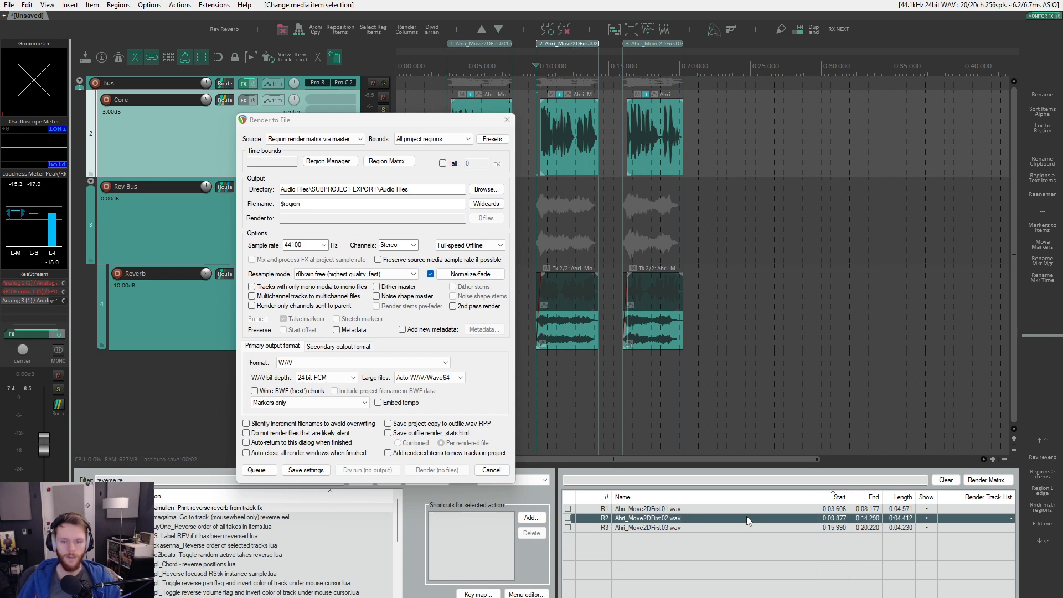
key("ctrl+a")
left_click(762, 563)
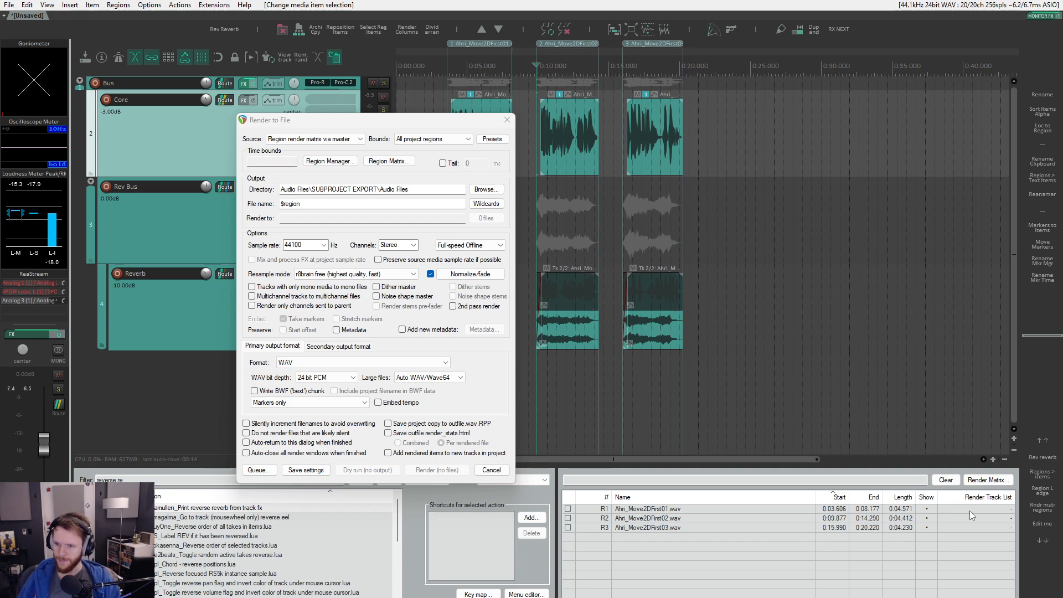
- Enable master mix rendering for all regions and close the render settings without rendering
left_click(1054, 514)
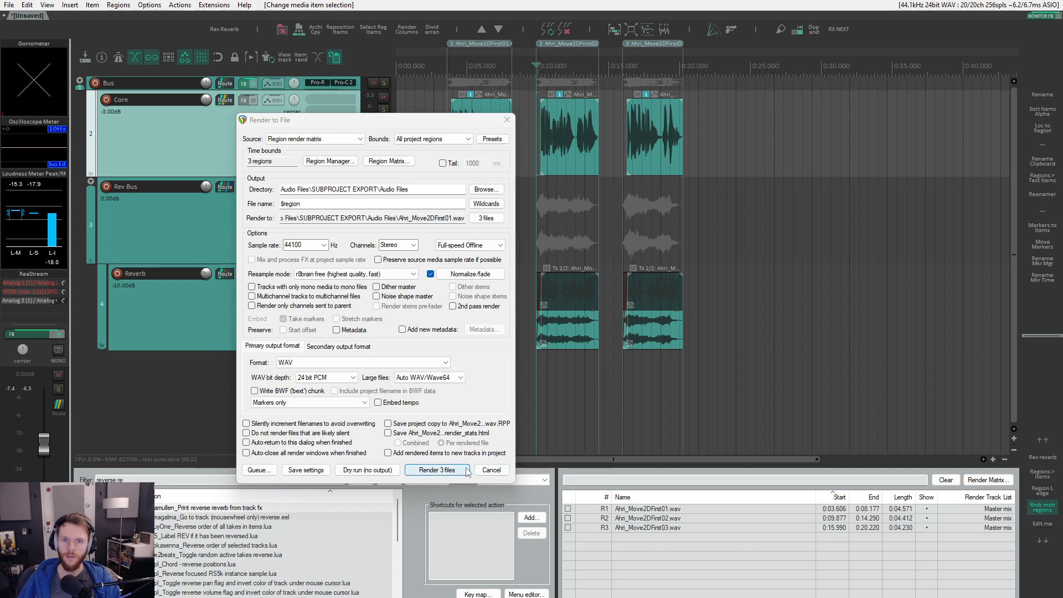
left_click_drag(423, 122, 286, 177)
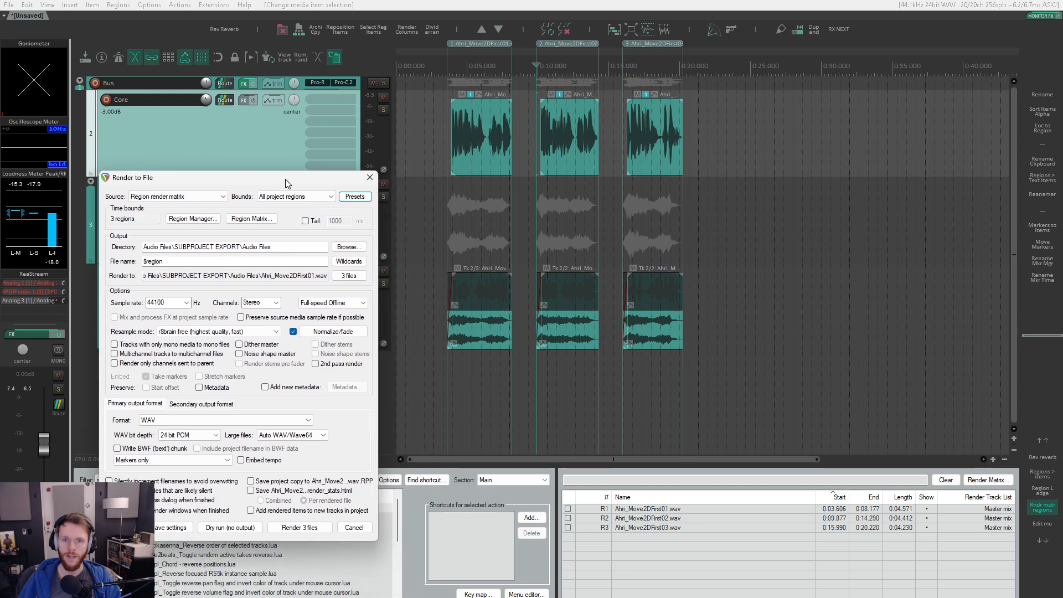
left_click(371, 174)
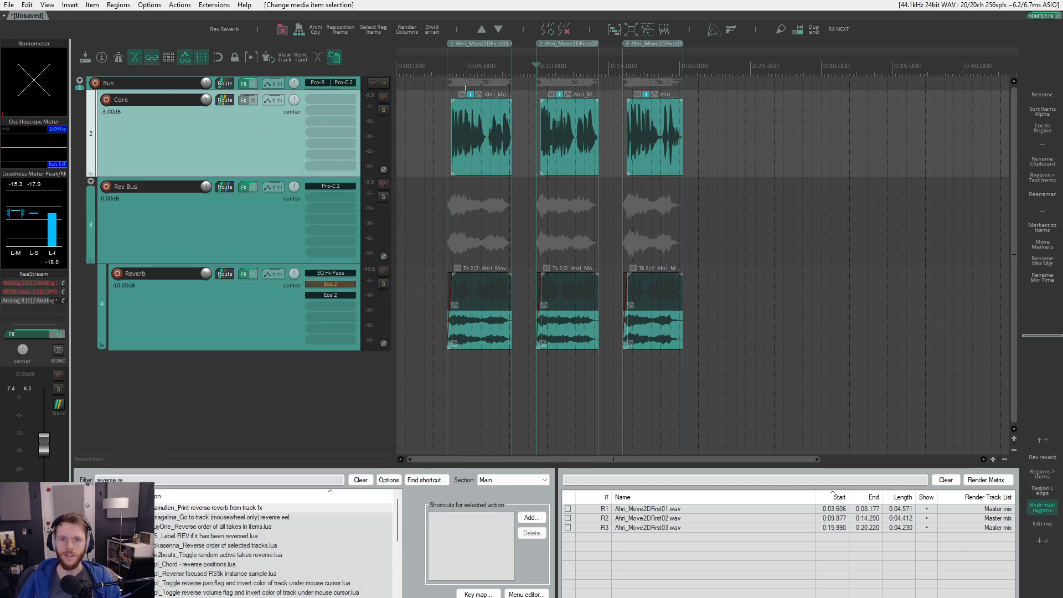
- Copy the first voice item to about 0:29 on the Core and Reverb tracks, enabling the first Eos 2 and bypassing the second
left_click_drag(480, 160, 837, 338)
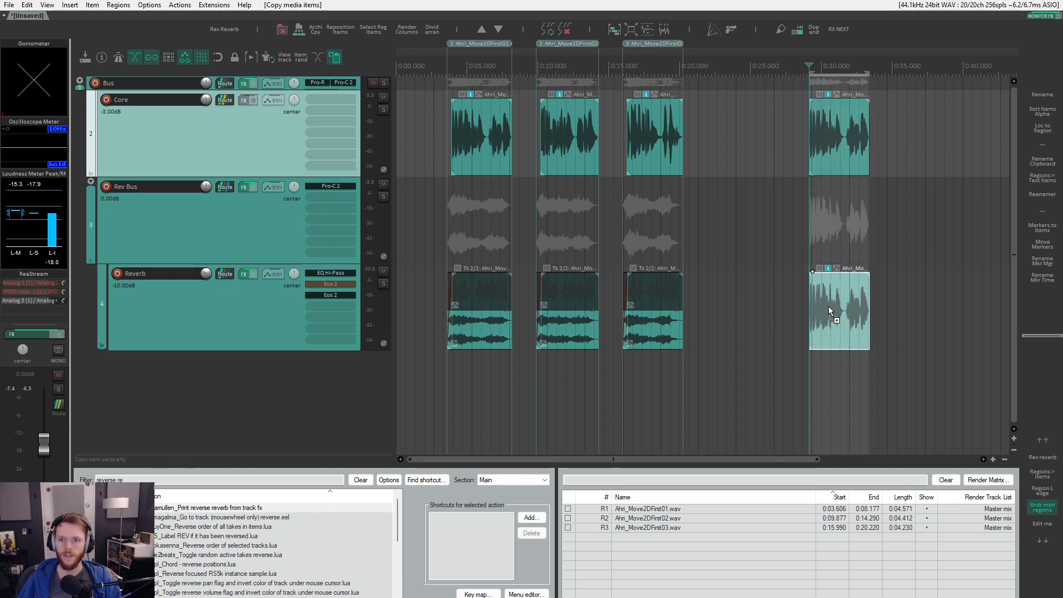
left_click(338, 293)
left_click(339, 285)
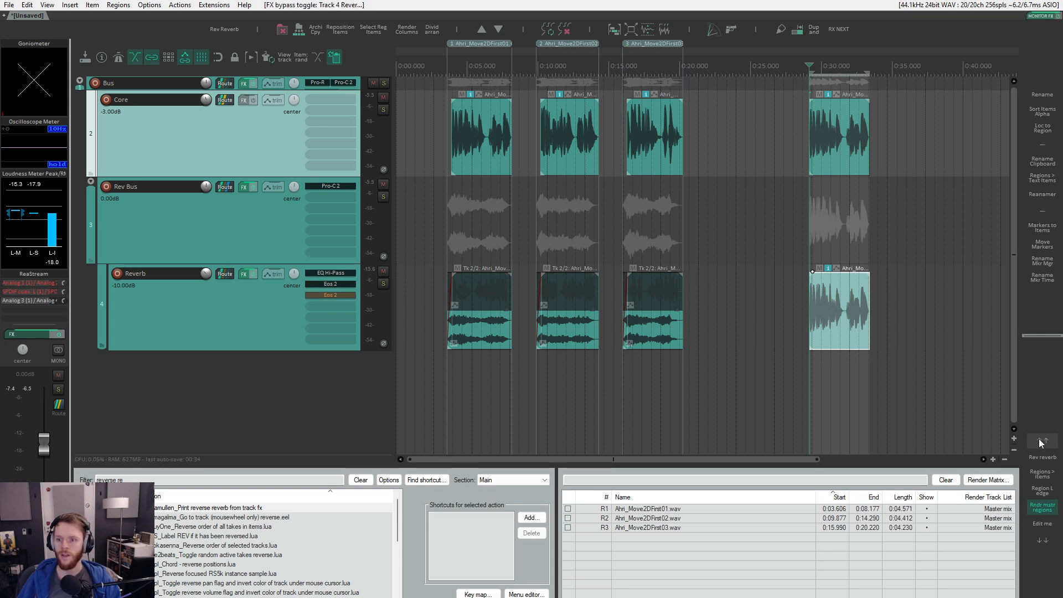
- Print reverse reverb on the copied Reverb item with a left edge change of -.3 seconds, fade-in length .35 and curve 0
left_click(1043, 457)
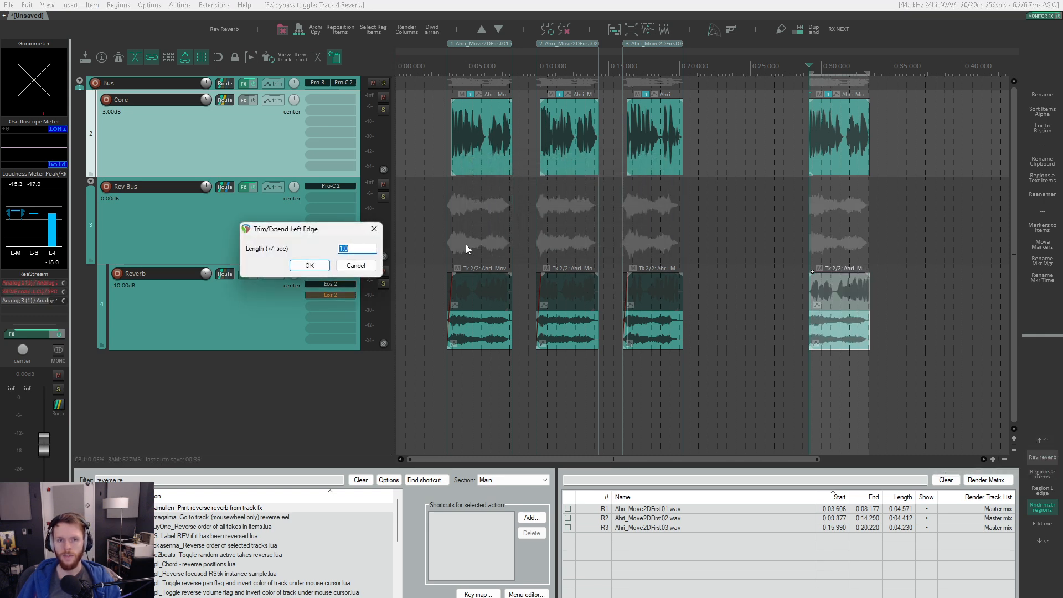
type("-.3")
key("Return")
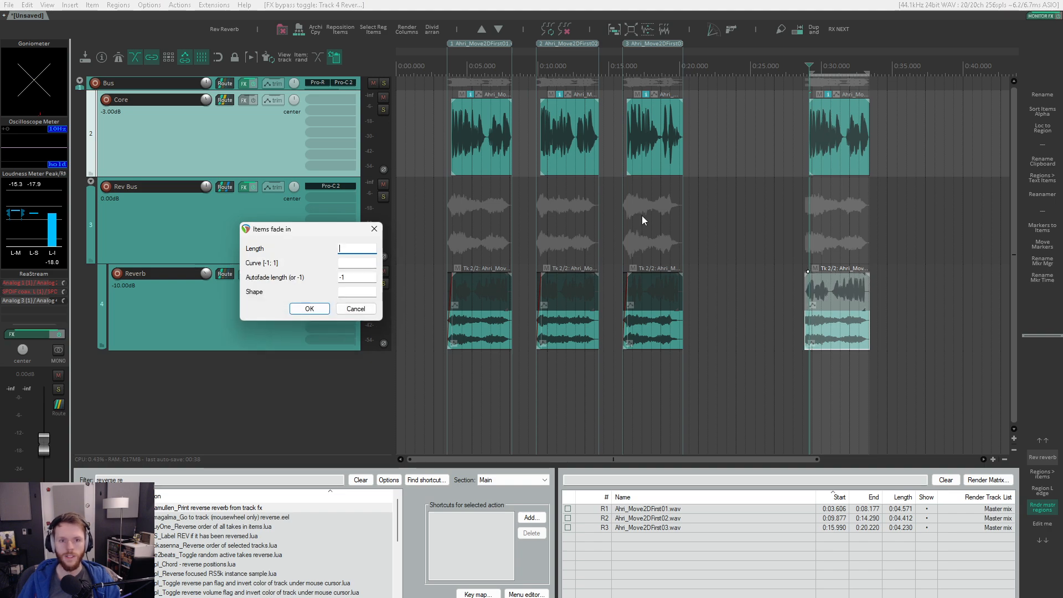
key("Tab")
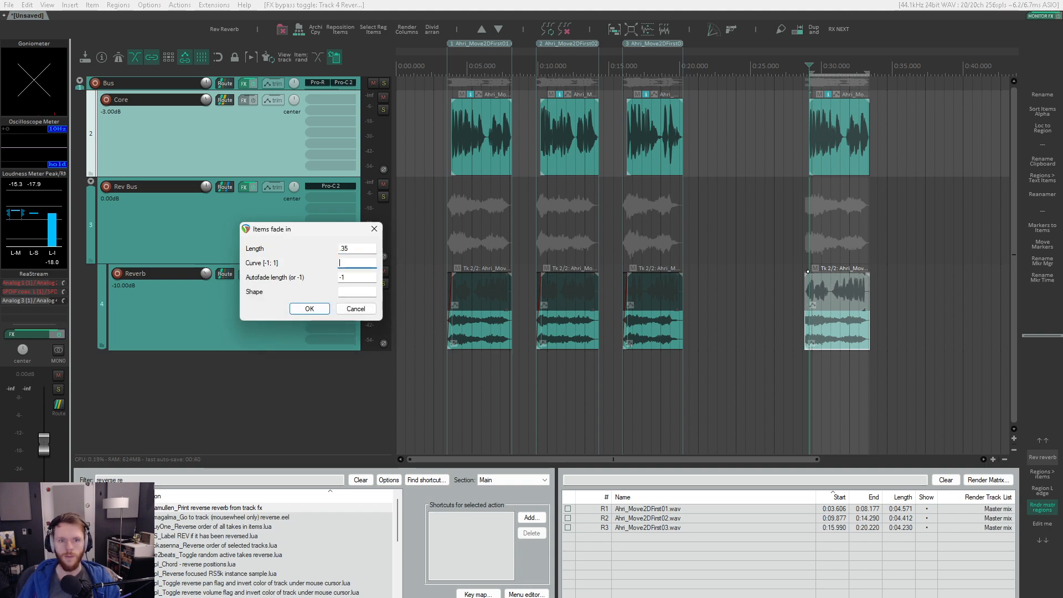
type("0")
key("Return")
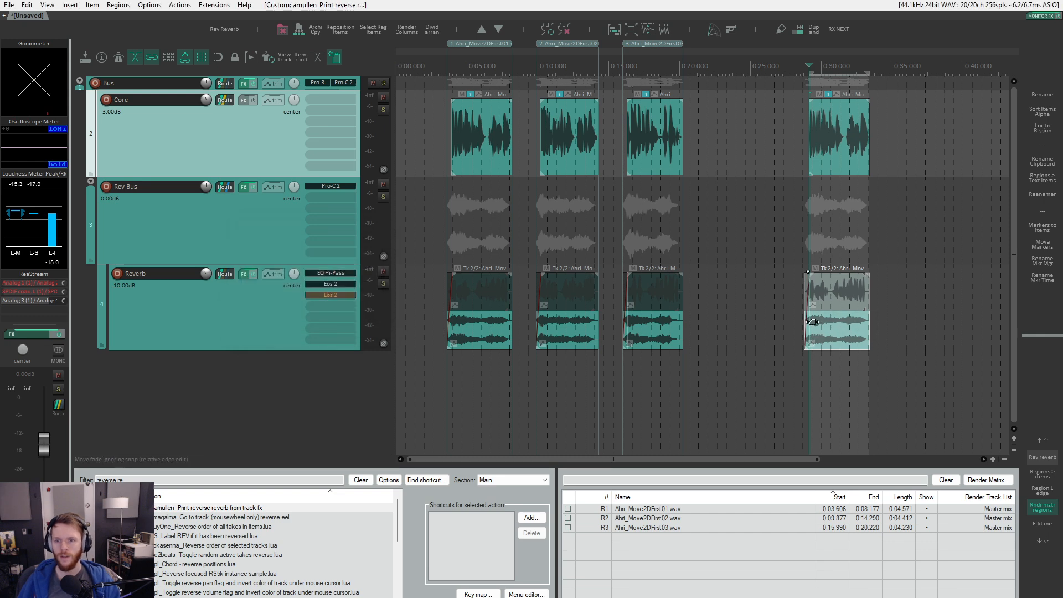
- Create a region from the copied voice item on the Core track and extend all regions' left edges by .3 seconds
left_click(1039, 491)
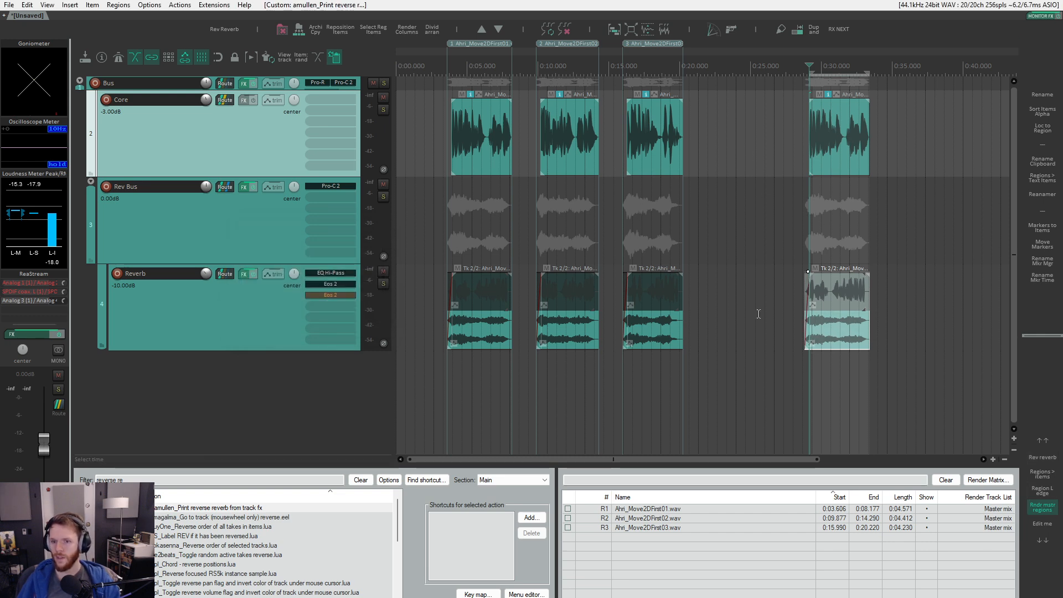
left_click_drag(785, 132, 825, 141)
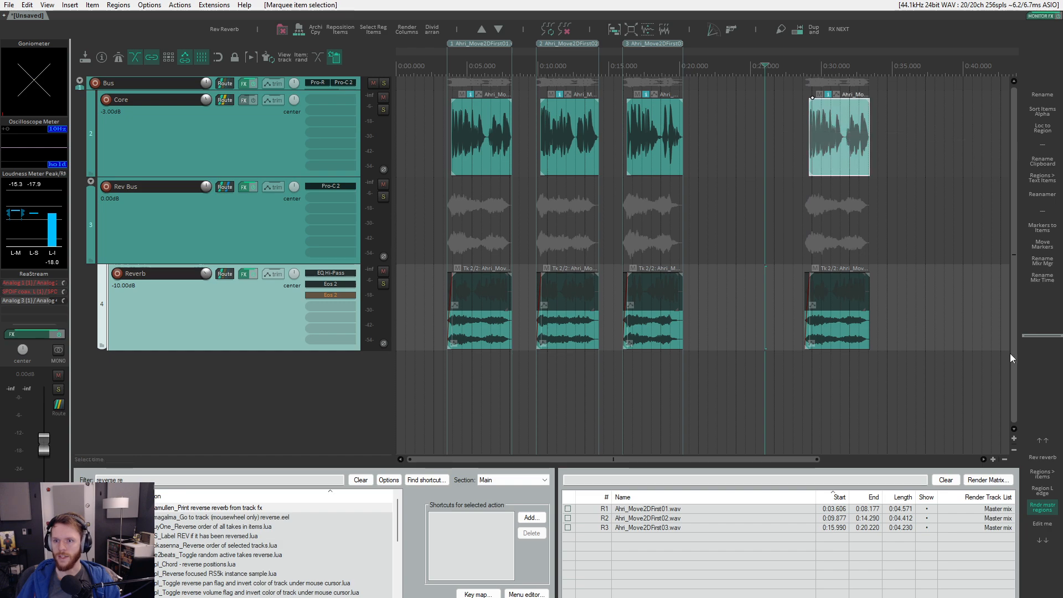
left_click(1050, 479)
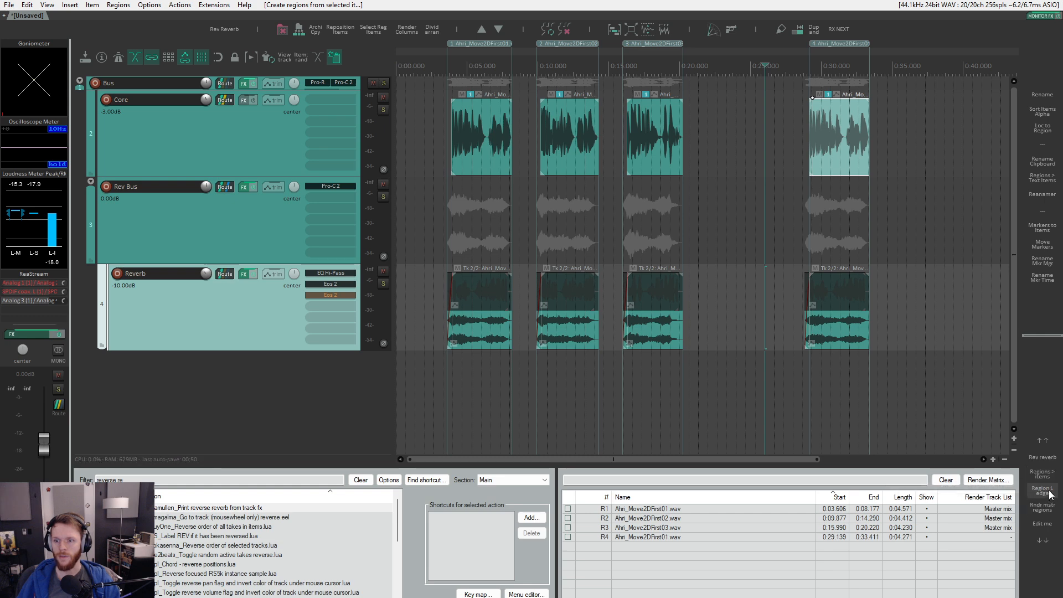
left_click(1049, 490)
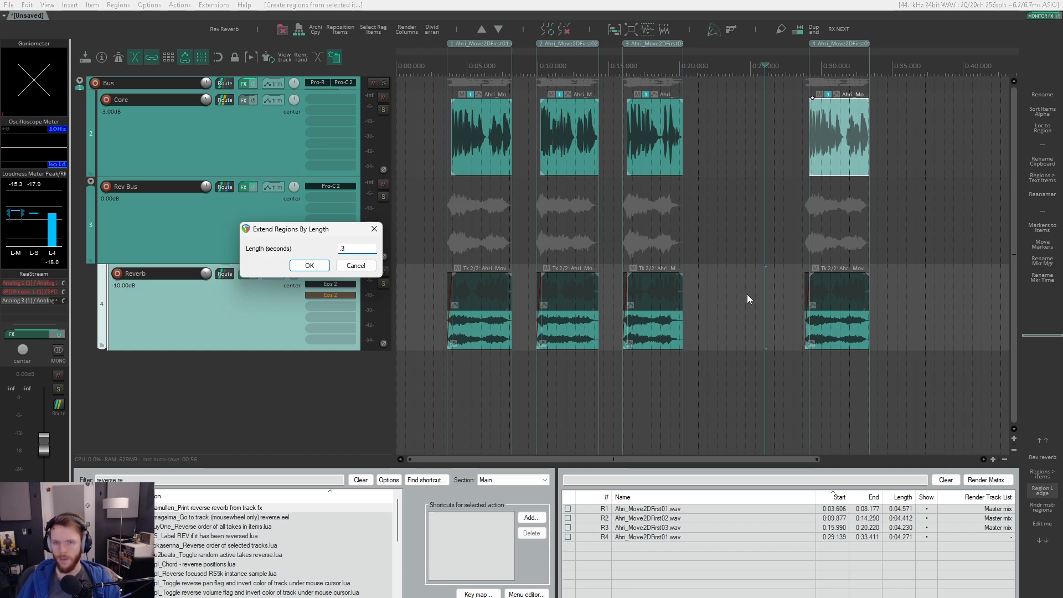
key("Return")
- Clear the time selection and enable master mix rendering for all regions, including the new fourth one
left_click_drag(707, 104, 409, 168)
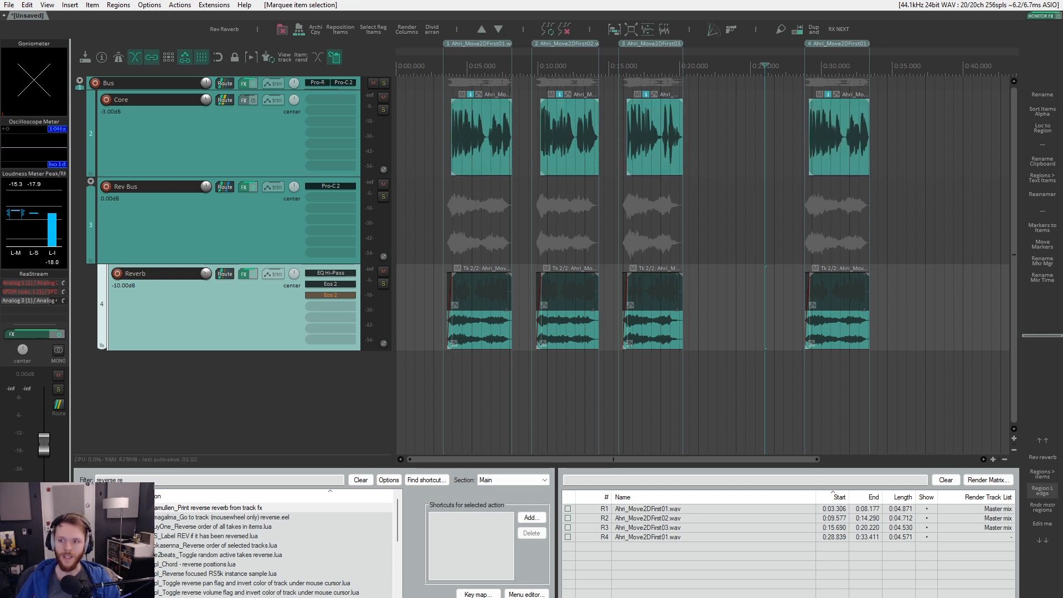
left_click_drag(754, 121, 971, 161)
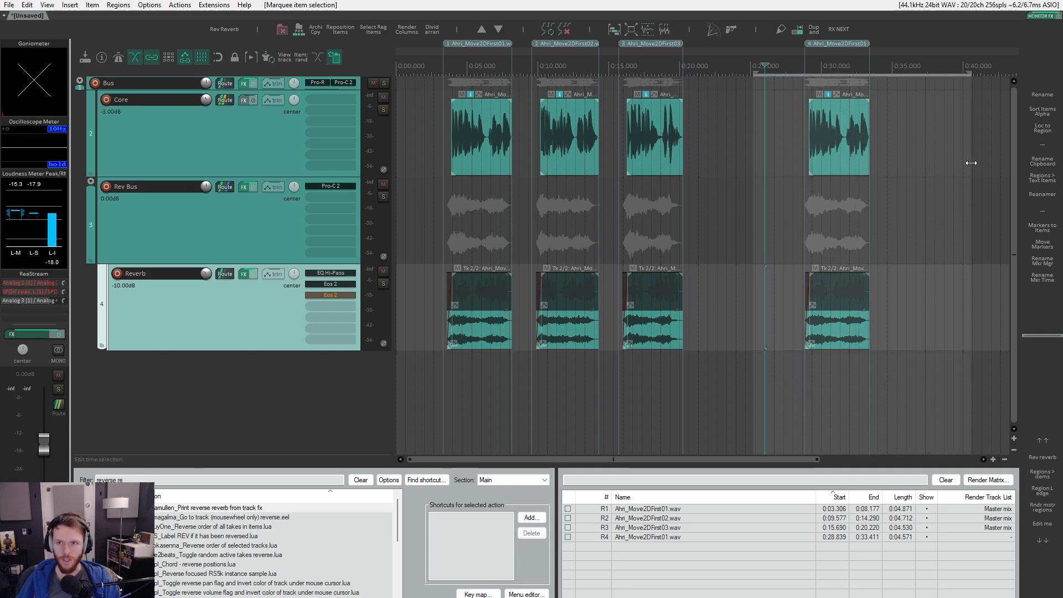
left_click(789, 138)
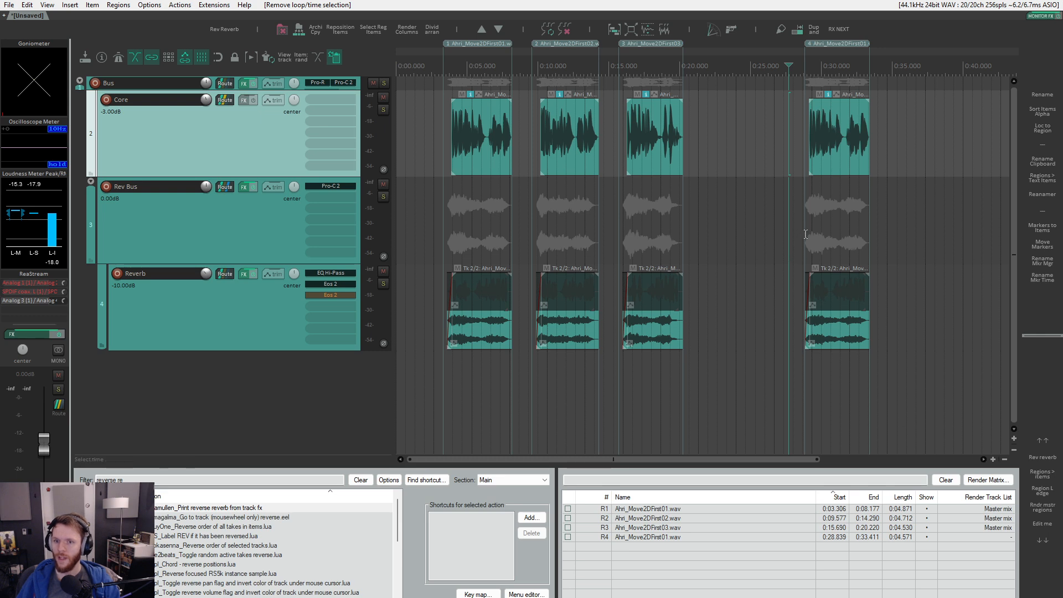
left_click(1042, 507)
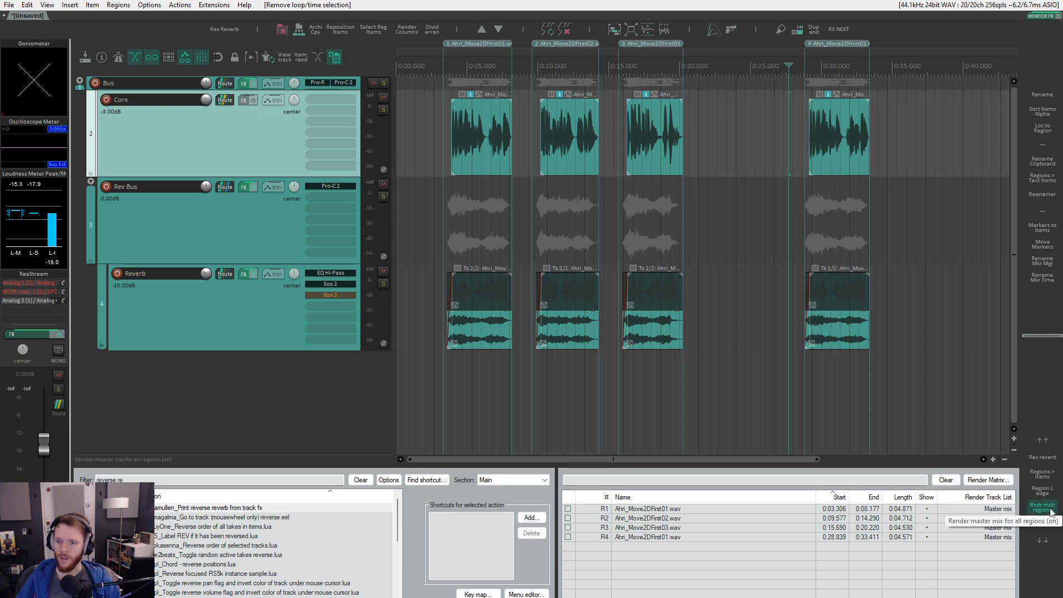